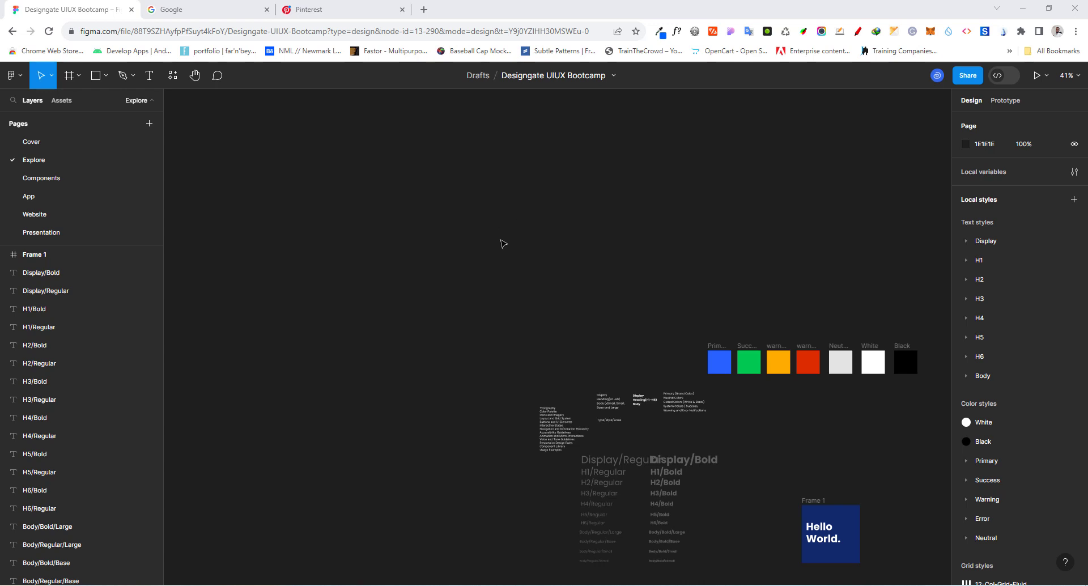
Step: Draw a rectangle about 552 × 179 on an empty canvas area and fill it with the primary-500 style
click(476, 232)
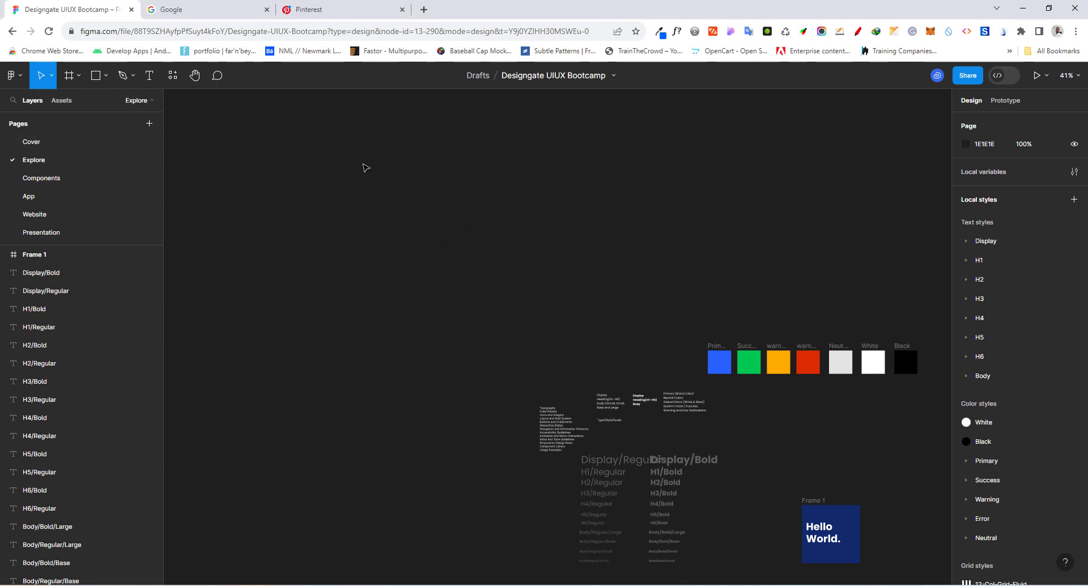
scroll(397, 202, up, 5)
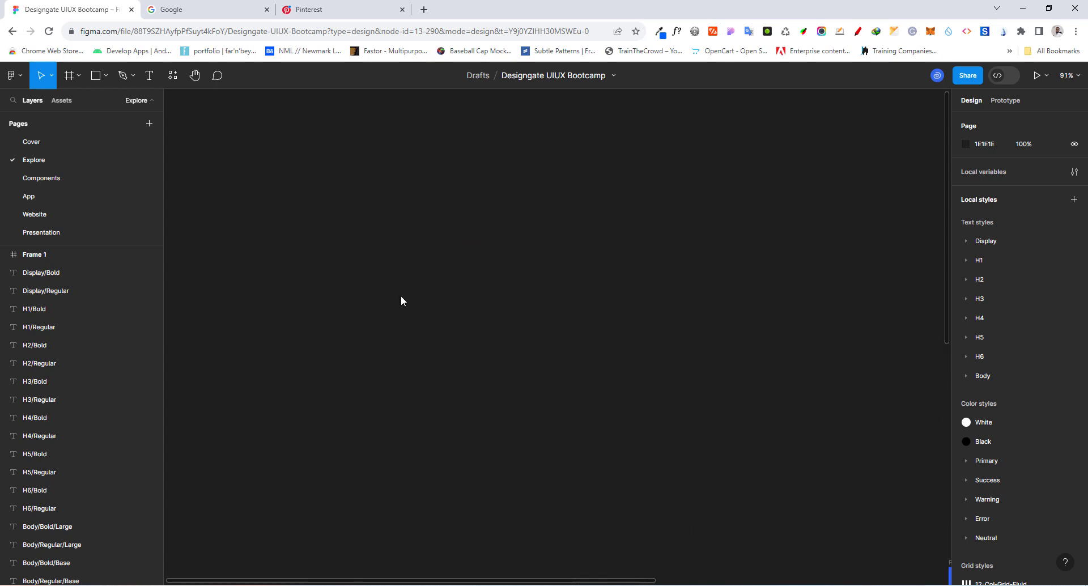
click(383, 299)
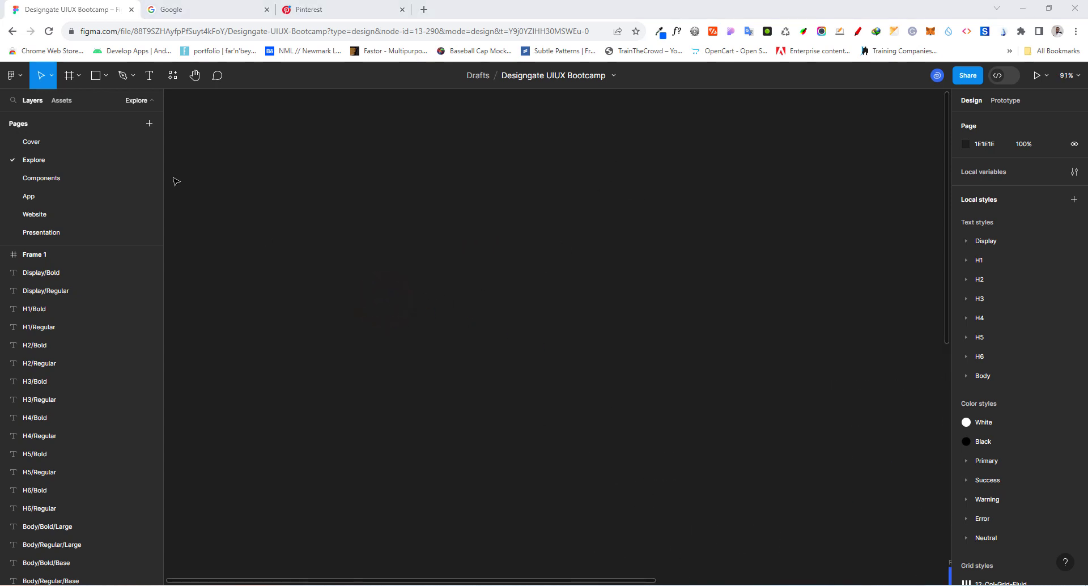
click(96, 77)
drag(385, 279, 669, 371)
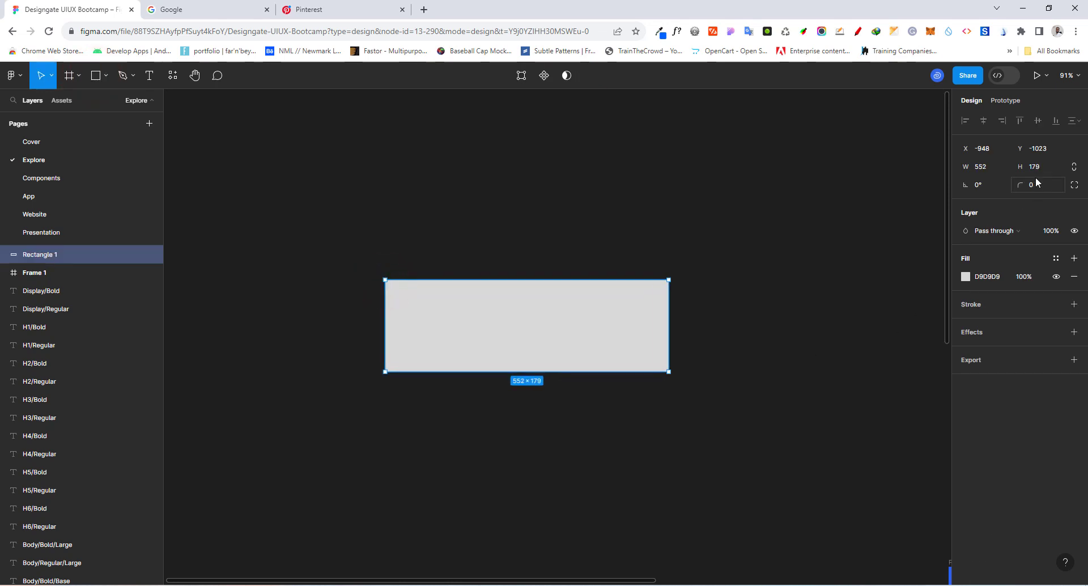
click(1056, 259)
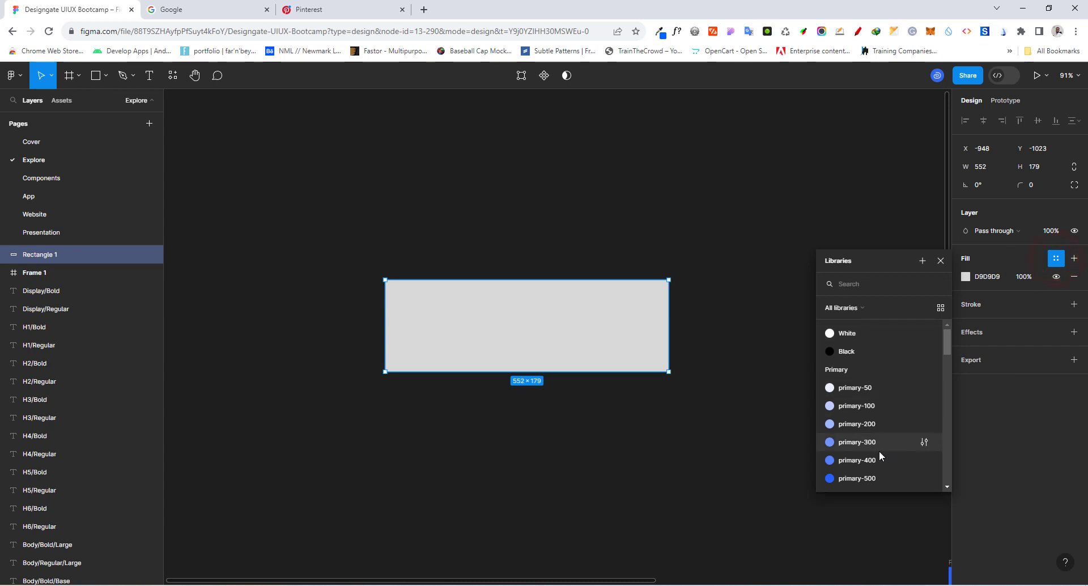
click(868, 479)
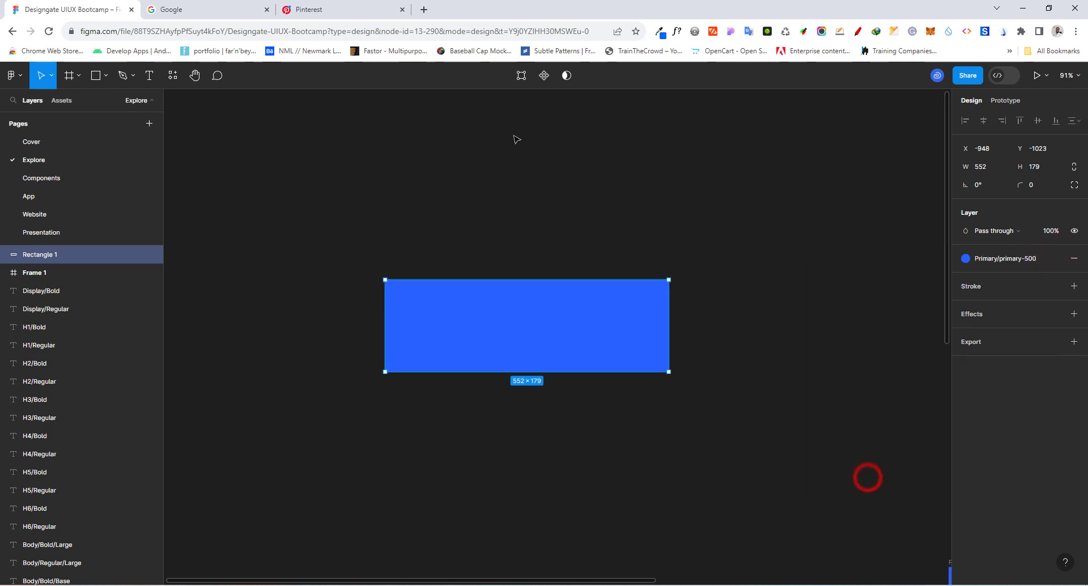
Step: Add a text layer reading "Button" just above the blue rectangle
click(150, 77)
click(483, 238)
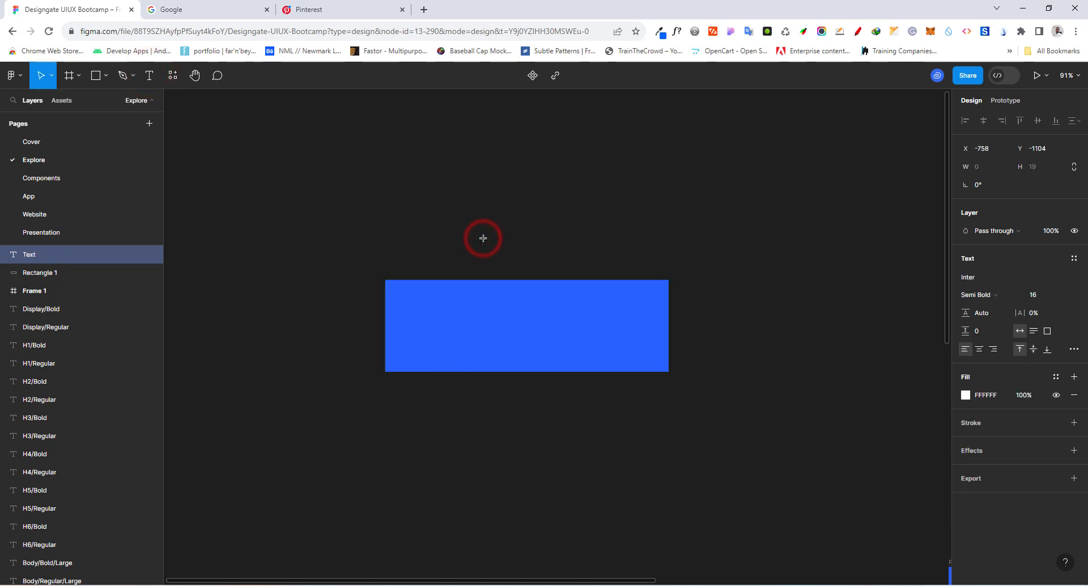
text(Button)
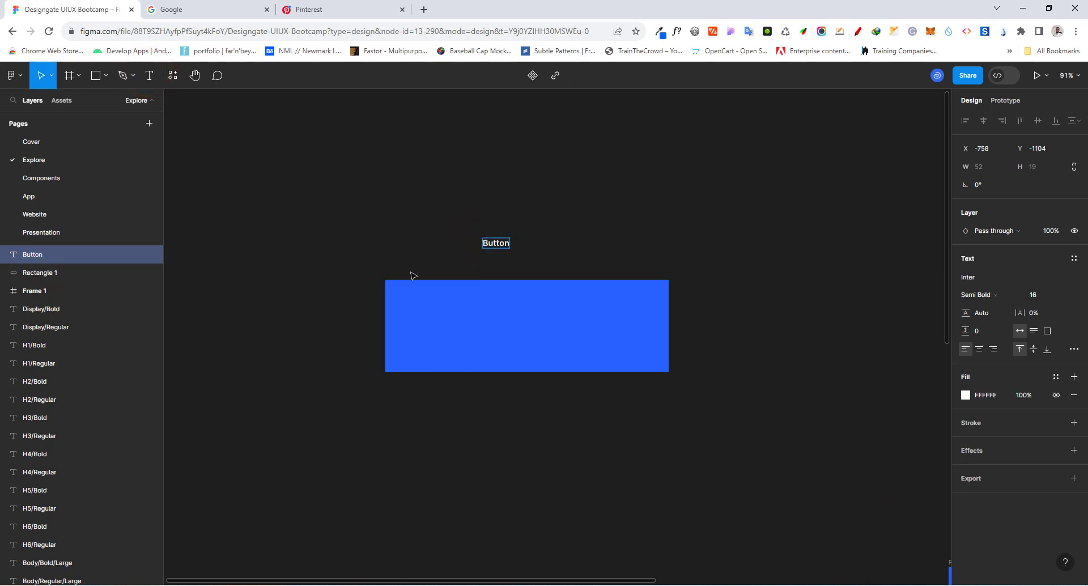
click(410, 270)
Step: Resize the blue rectangle to a height of 40 and a width of 100
click(527, 340)
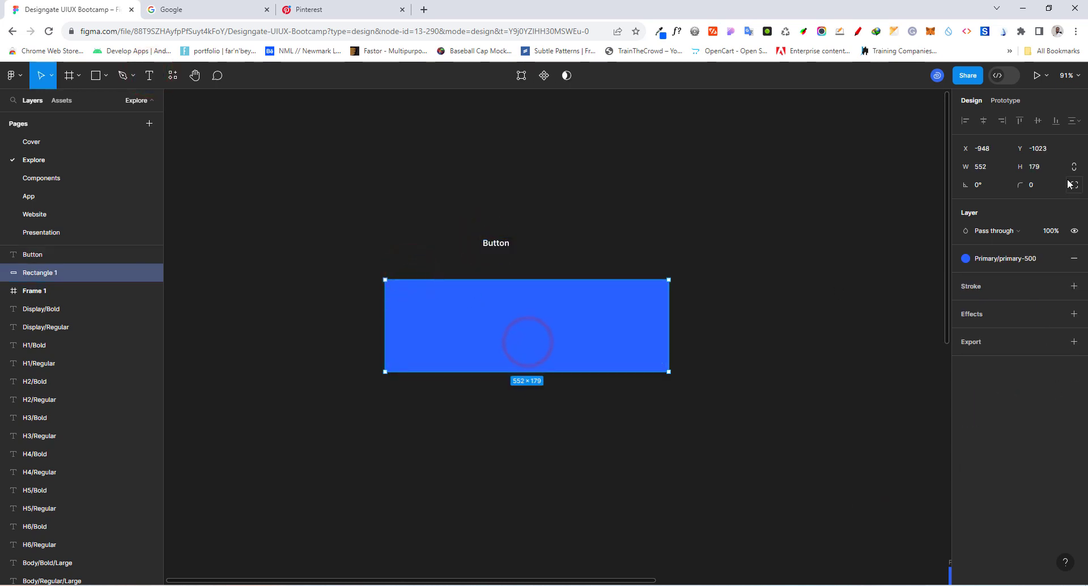
click(1033, 166)
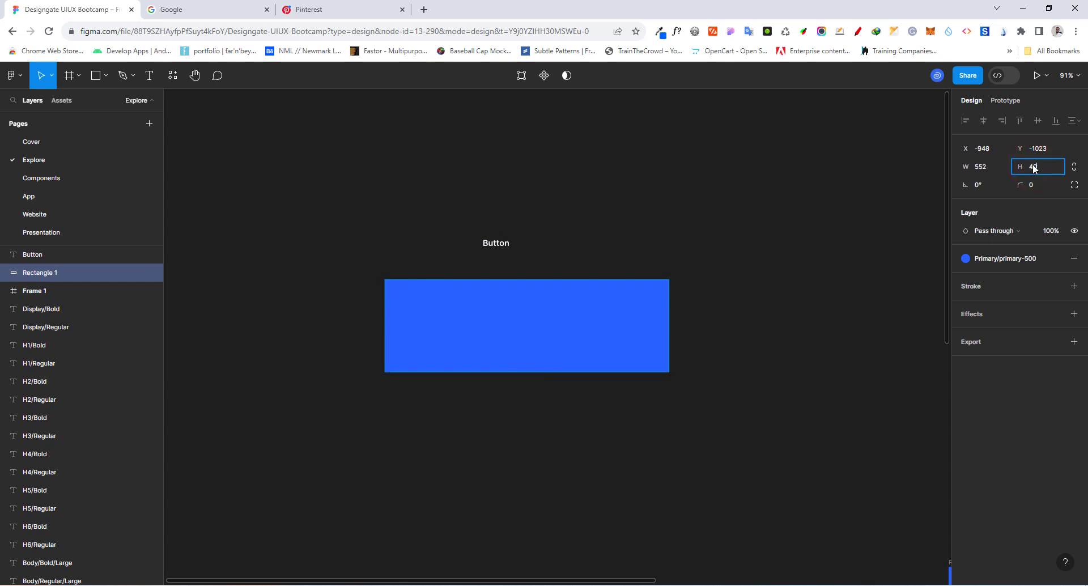
text(40)
key(Return)
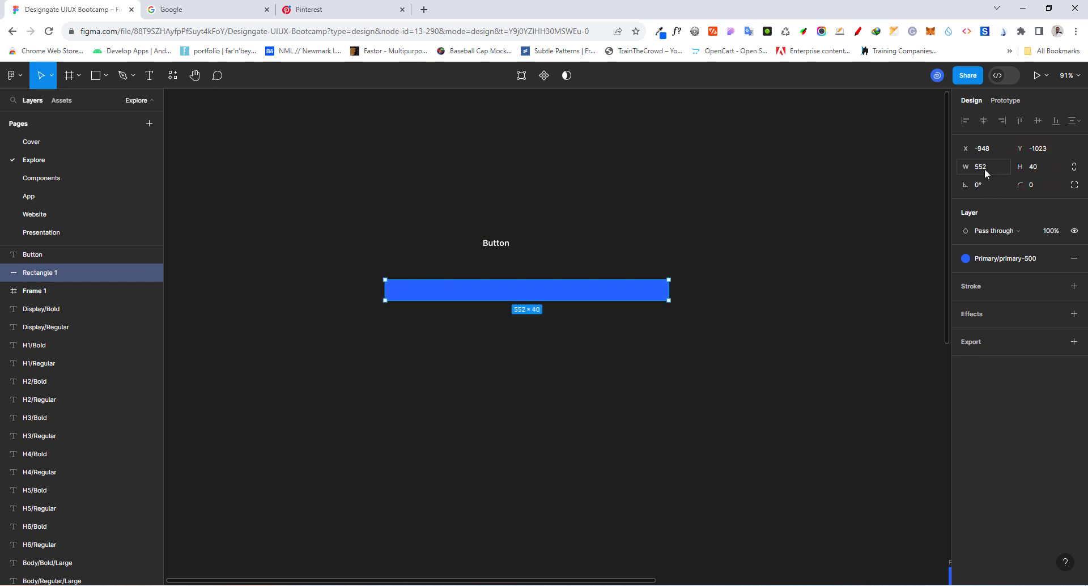
click(985, 170)
text(100)
key(Return)
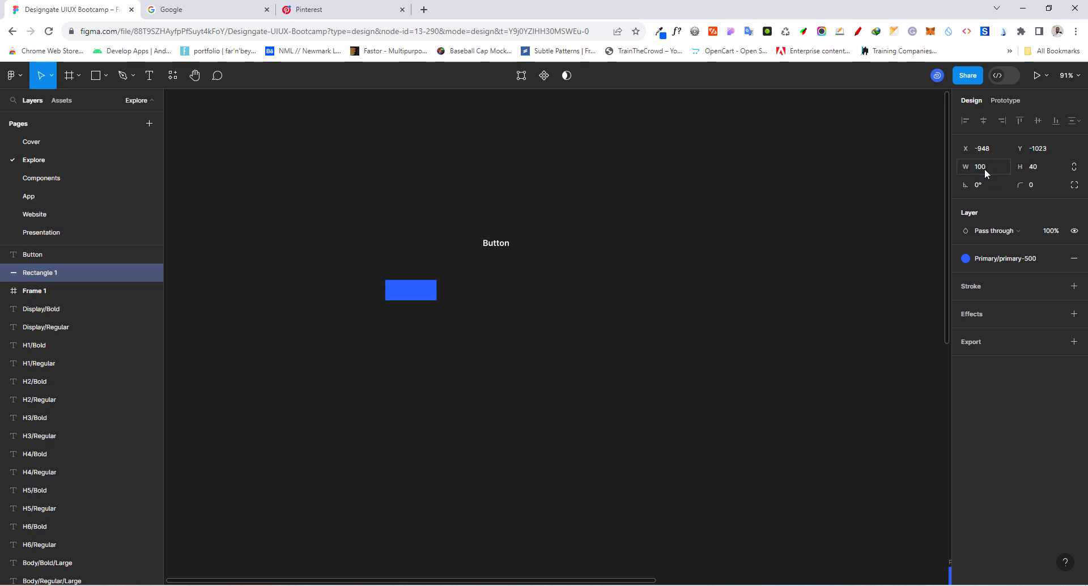
Step: Move the "Button" text onto the blue rectangle and centre the two horizontally and vertically
scroll(498, 286, up, 5)
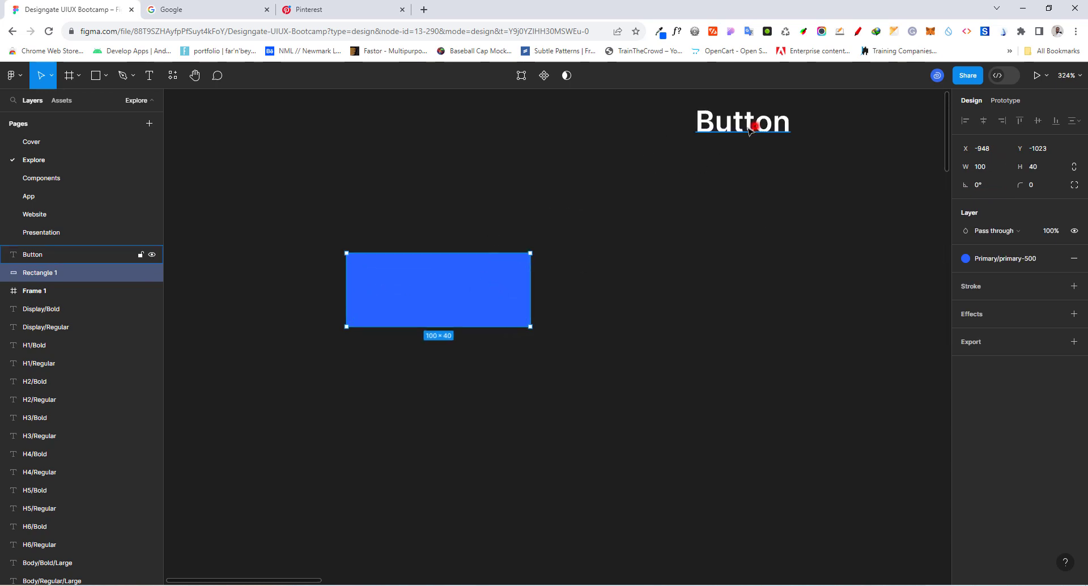
drag(749, 130, 441, 287)
click(499, 265)
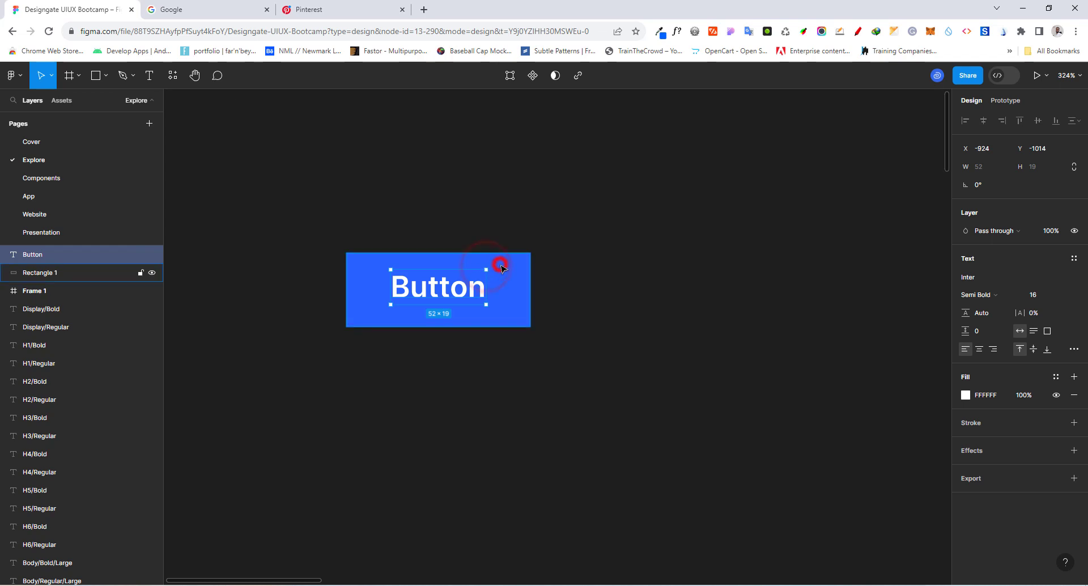
click(979, 120)
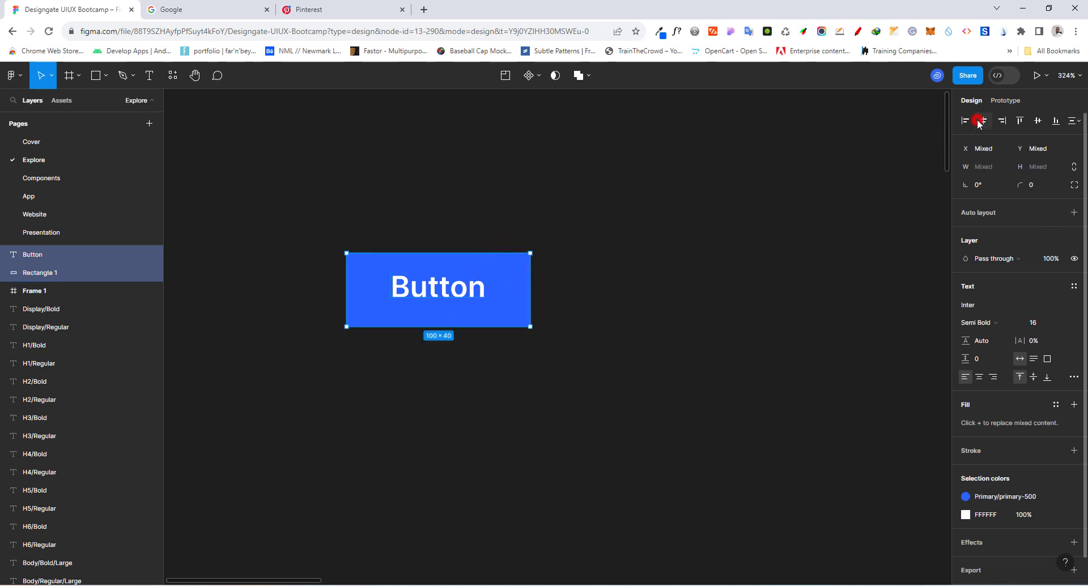
click(1037, 120)
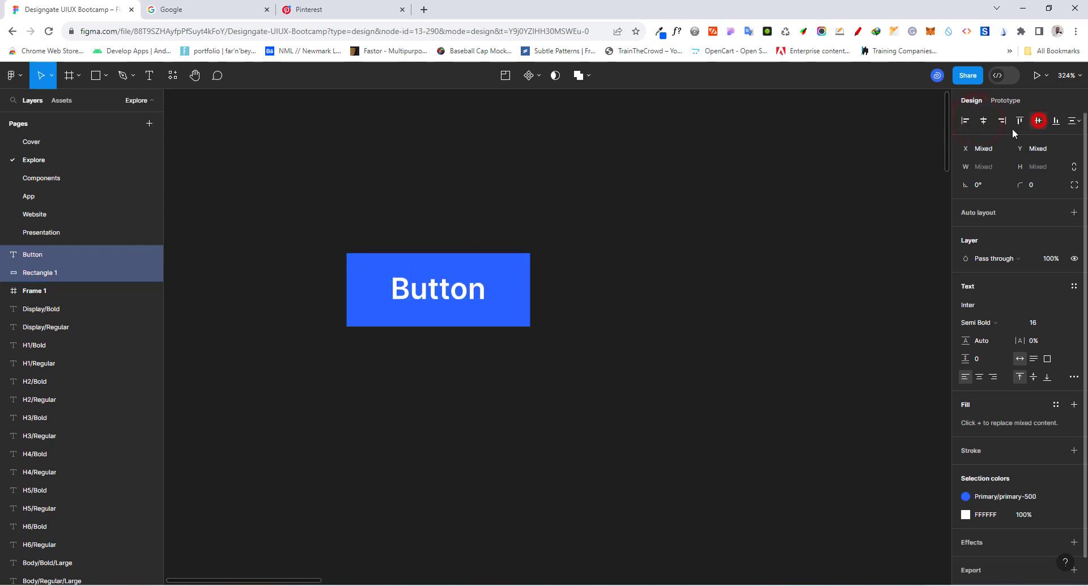
click(595, 282)
Step: Set the corner radius of the blue rectangle to 4
click(517, 279)
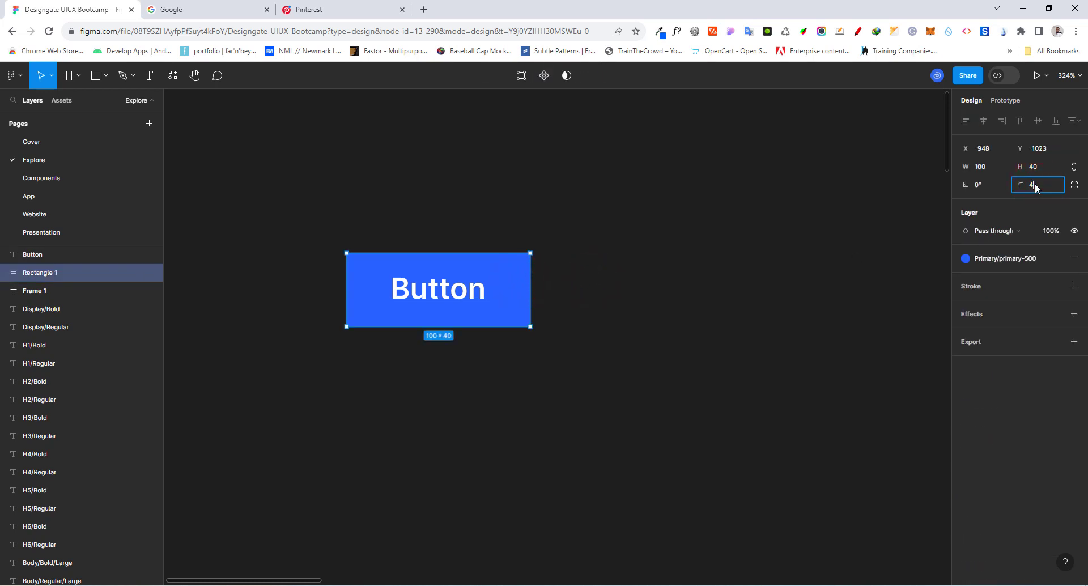
key(Return)
click(301, 252)
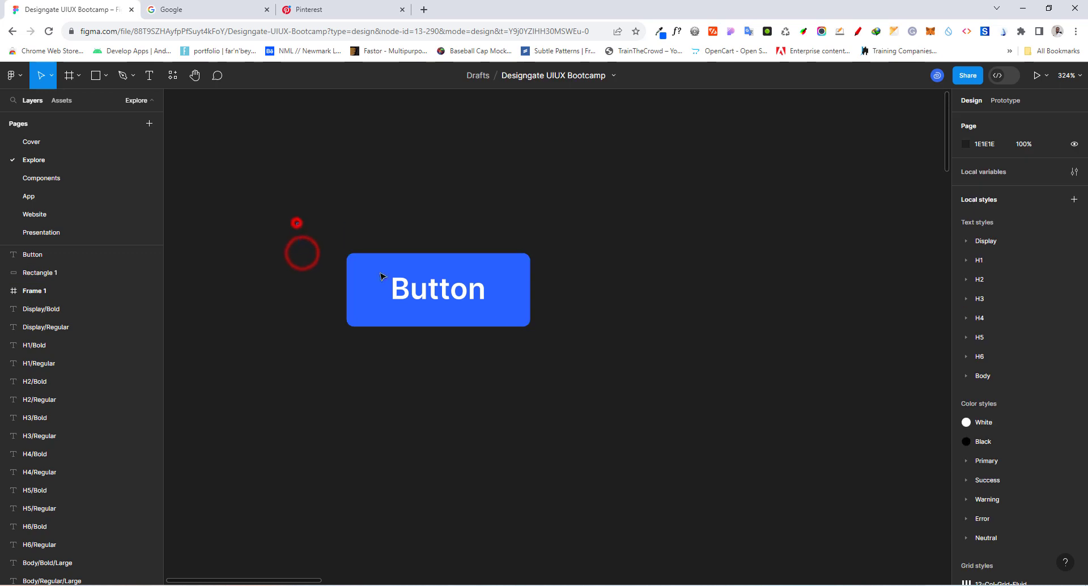
Step: Group the button's text and rectangle, and place a duplicate of the group directly below the original
drag(296, 223, 589, 367)
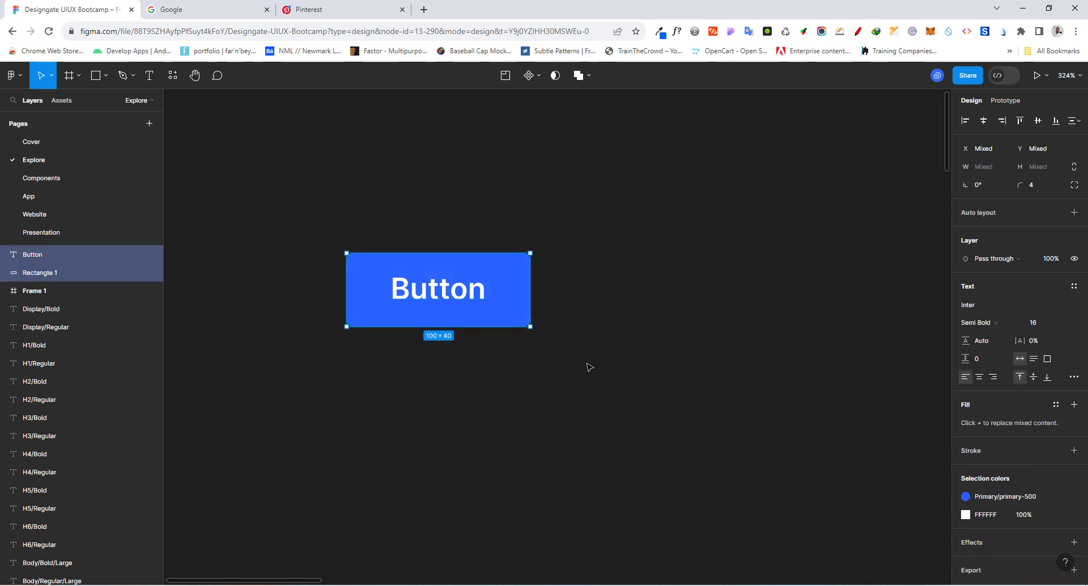
key(ctrl+g)
drag(473, 291, 400, 357)
key(ctrl+d)
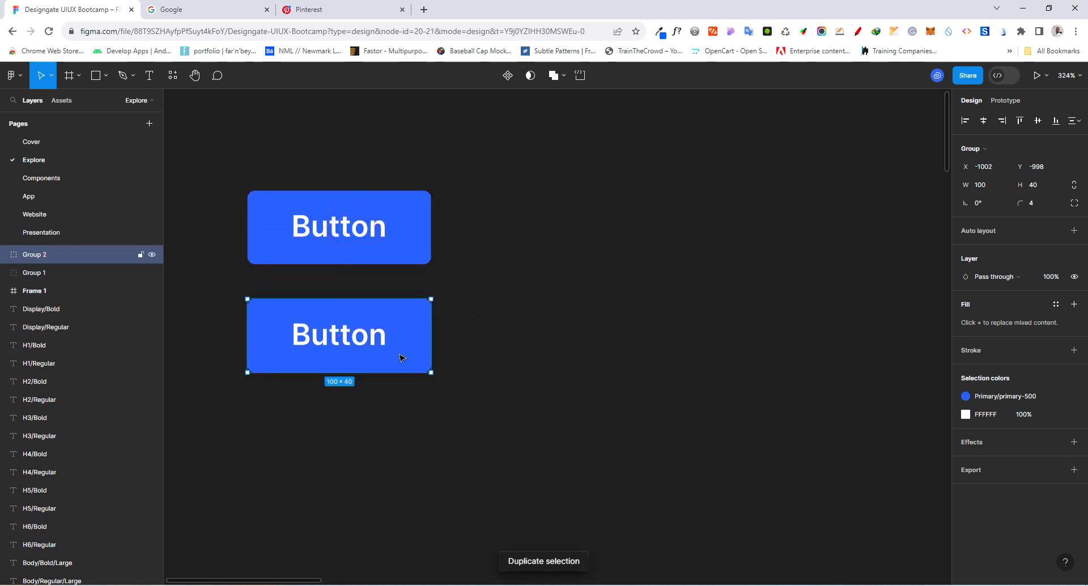
click(571, 359)
Step: Change the label of the lower button to "Button Group"
click(378, 335)
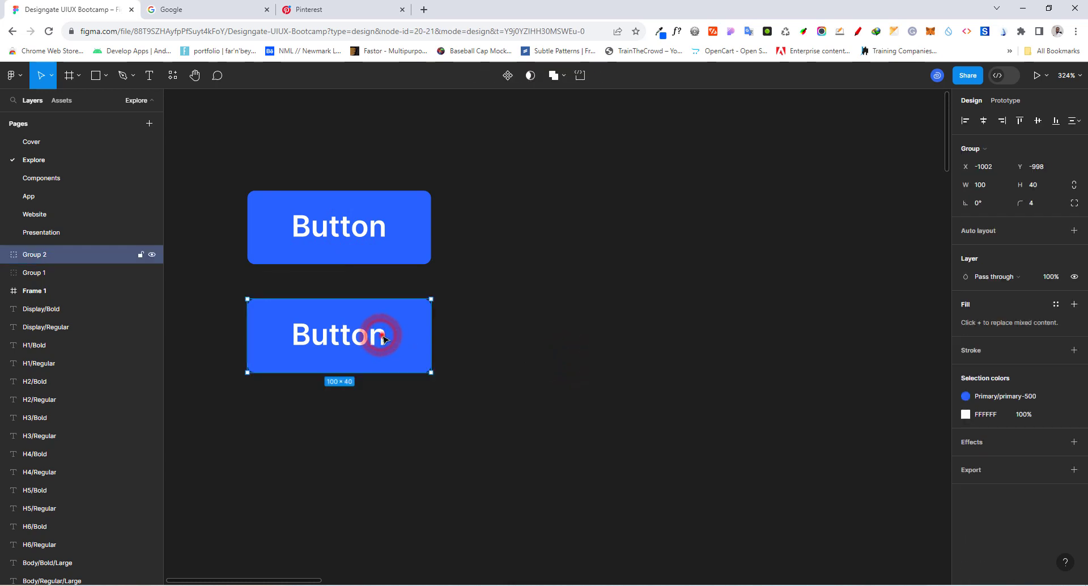
double_click(383, 338)
double_click(383, 337)
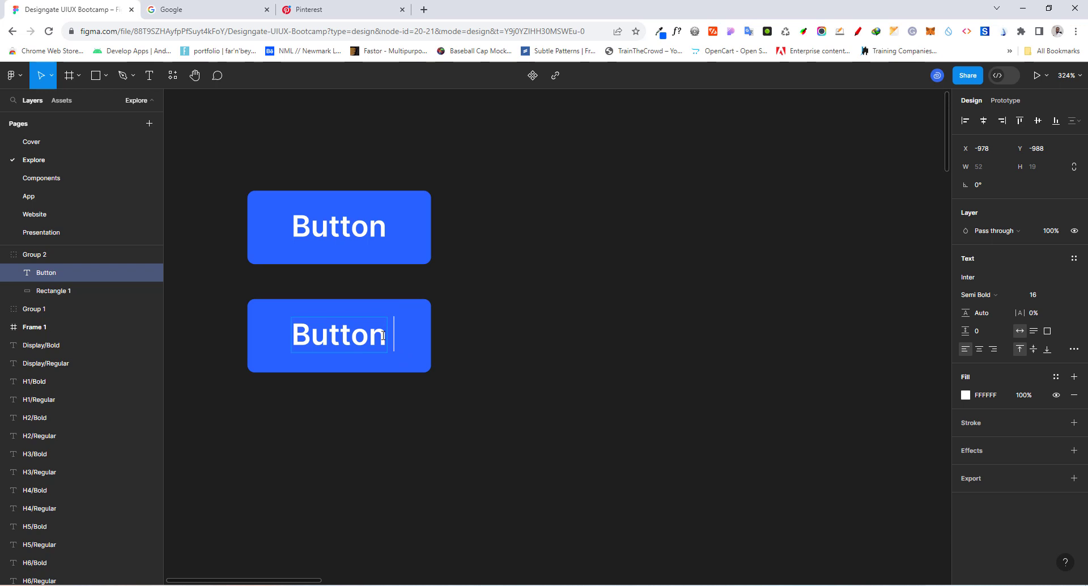
text(Group)
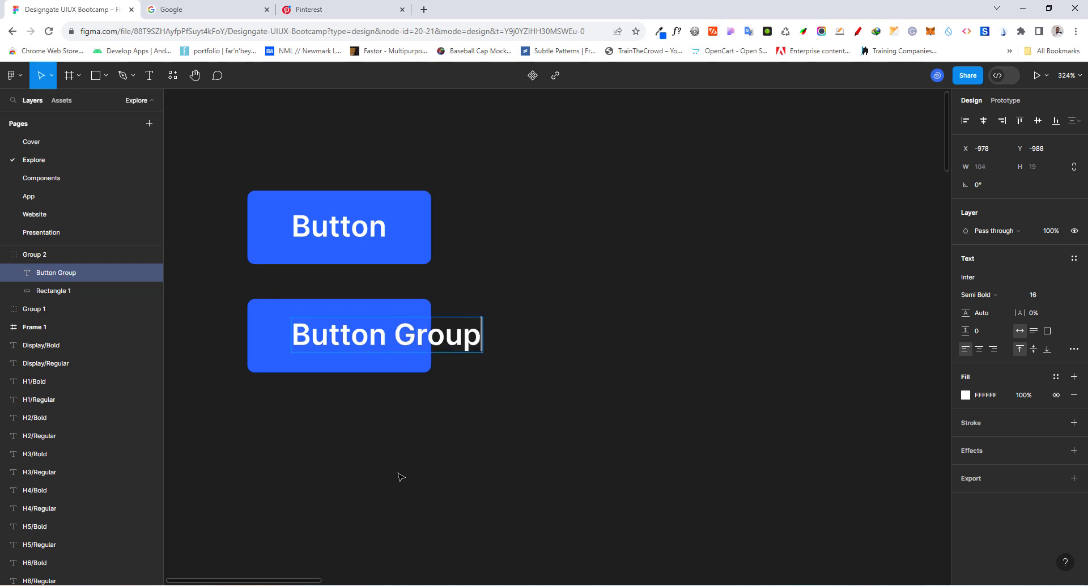
click(406, 442)
Step: Widen the lower button's rectangle to about 142 and centre the "Button Group" label within it
click(276, 327)
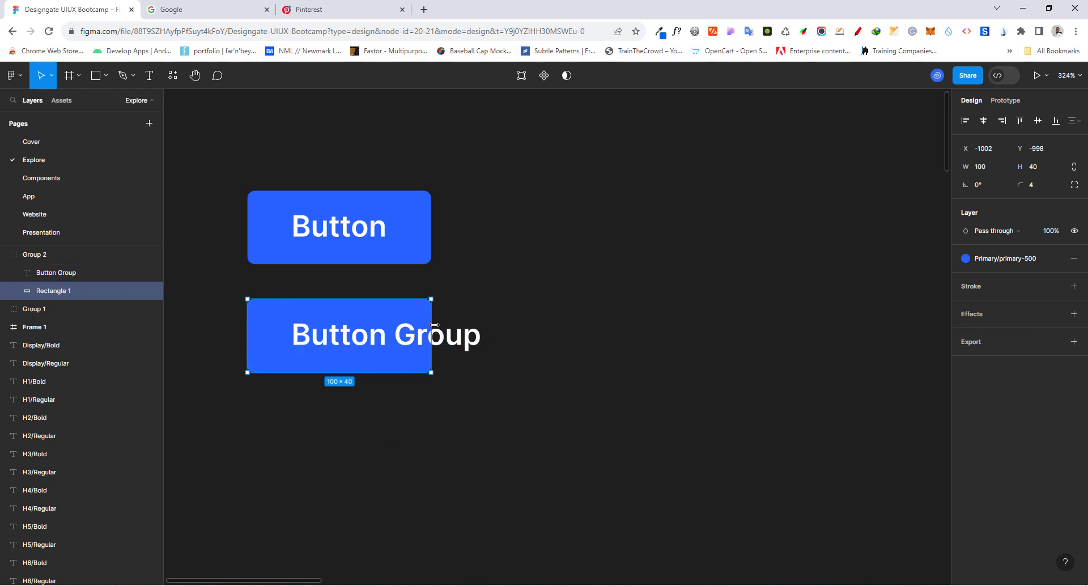
drag(433, 324, 508, 324)
click(463, 336)
shift+click(421, 301)
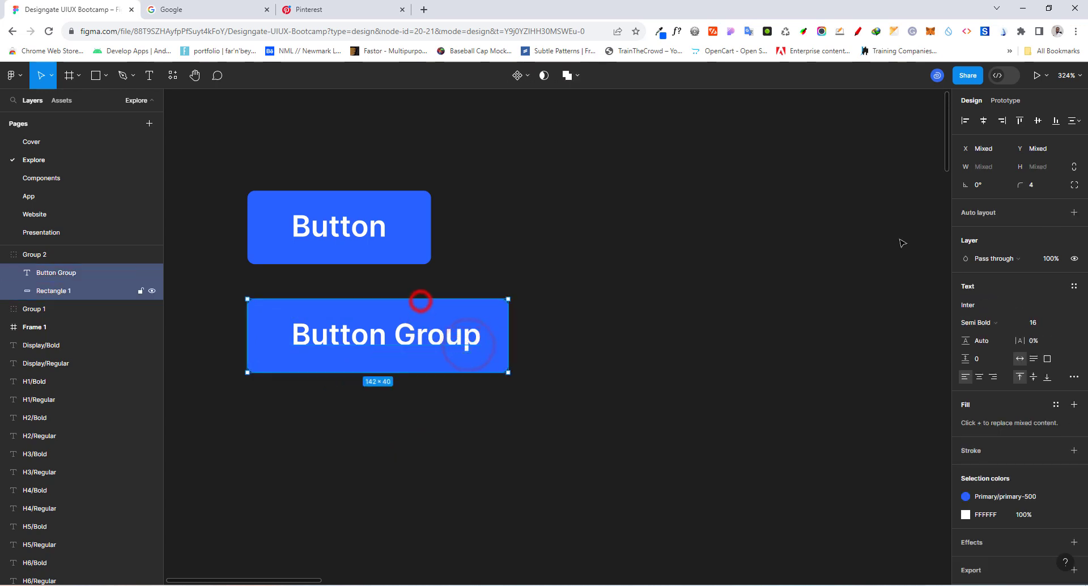
click(983, 120)
click(1037, 120)
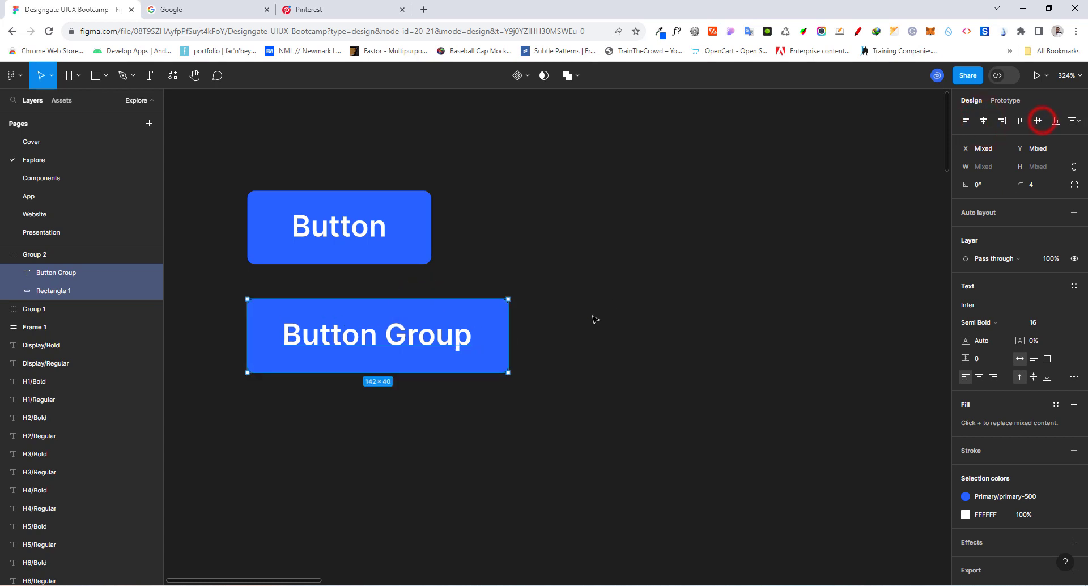
click(591, 315)
click(426, 324)
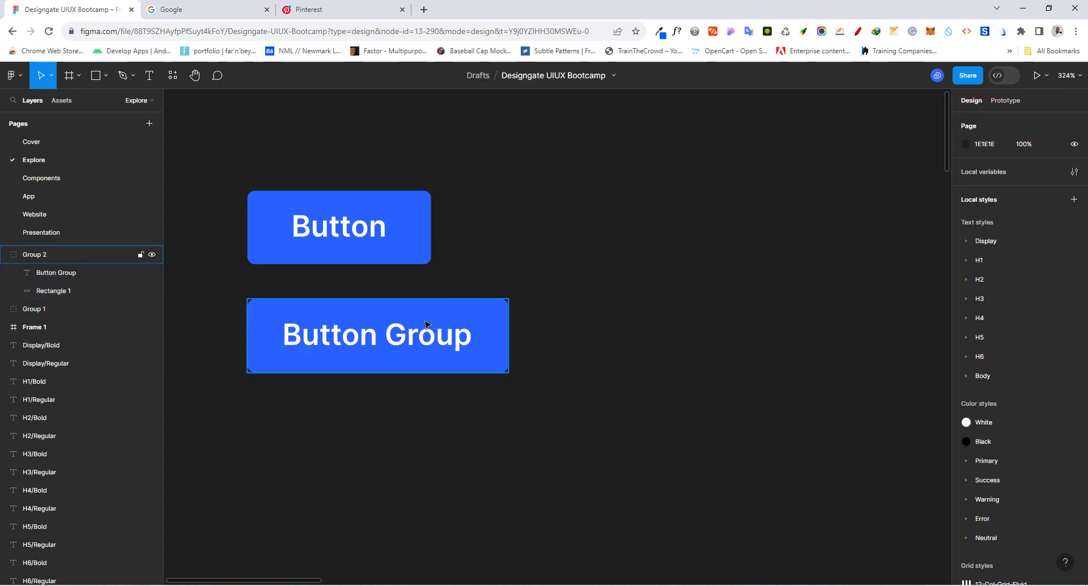
click(209, 150)
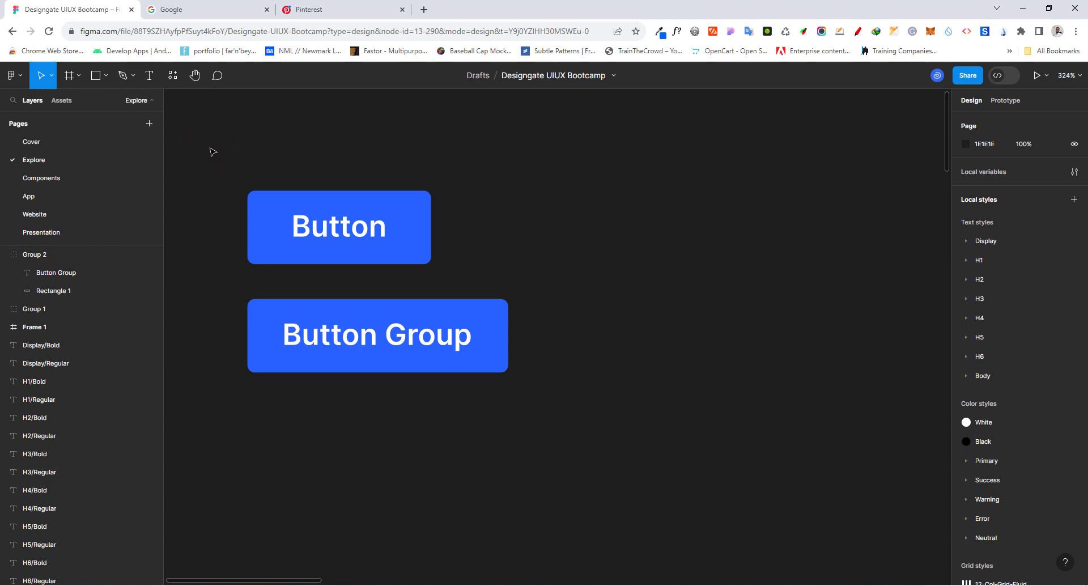
Step: Move both buttons together further down the canvas to free the space above them
scroll(335, 241, down, 5)
drag(270, 210, 312, 244)
shift+click(368, 270)
drag(369, 270, 289, 444)
Step: Draw a square about 109 × 109 above and to the right of the buttons, and shift it slightly down and left
click(96, 76)
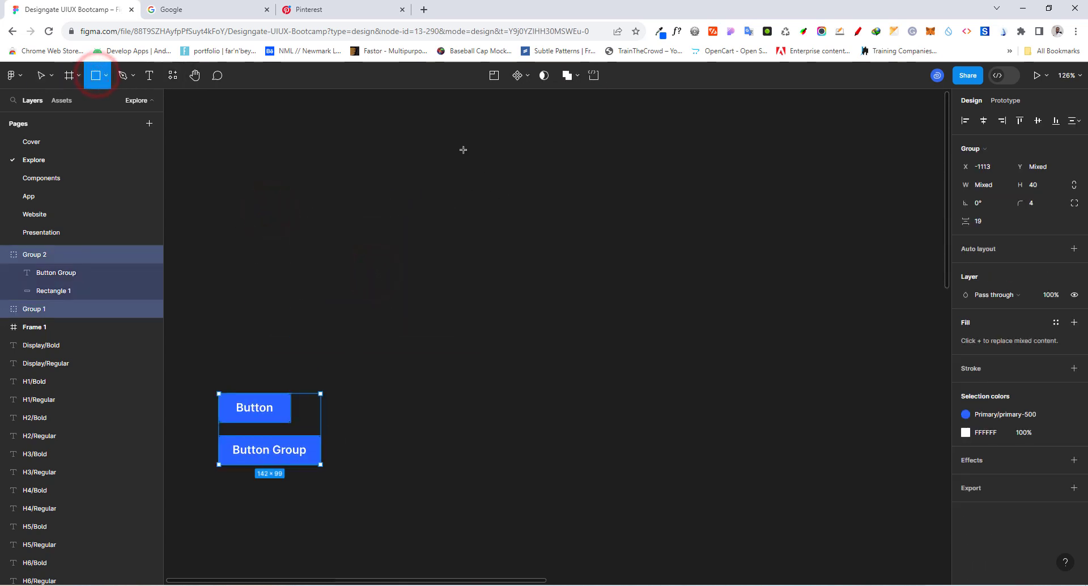
drag(462, 149, 463, 152)
drag(523, 222, 540, 227)
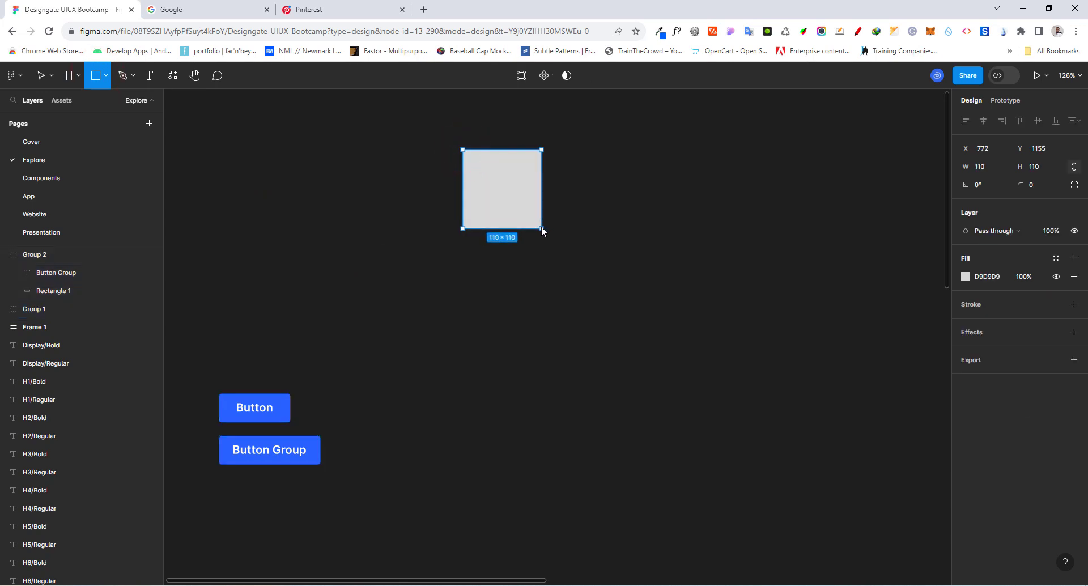
drag(504, 172, 477, 223)
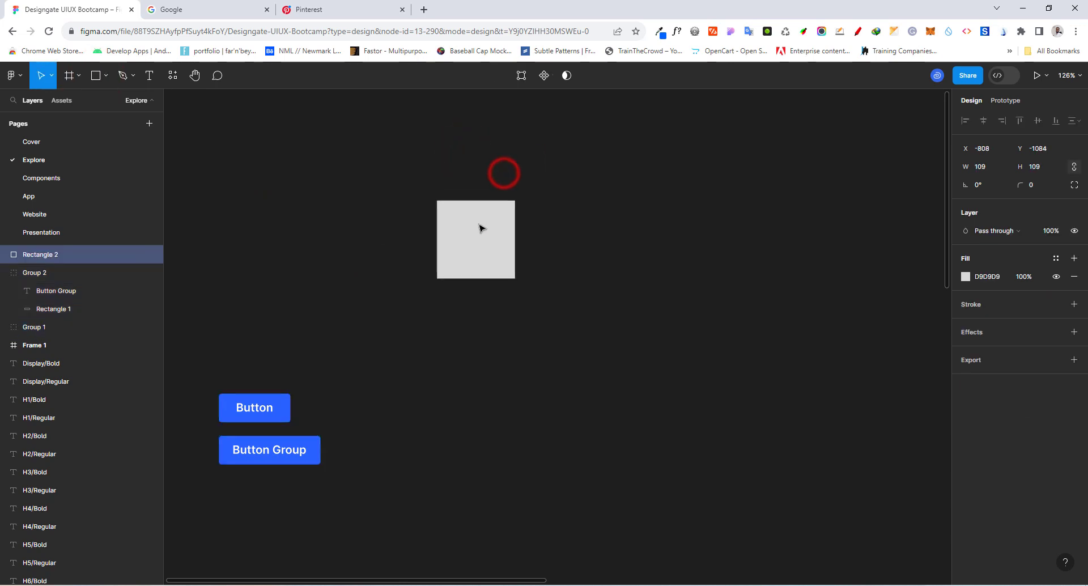
click(1054, 302)
click(867, 470)
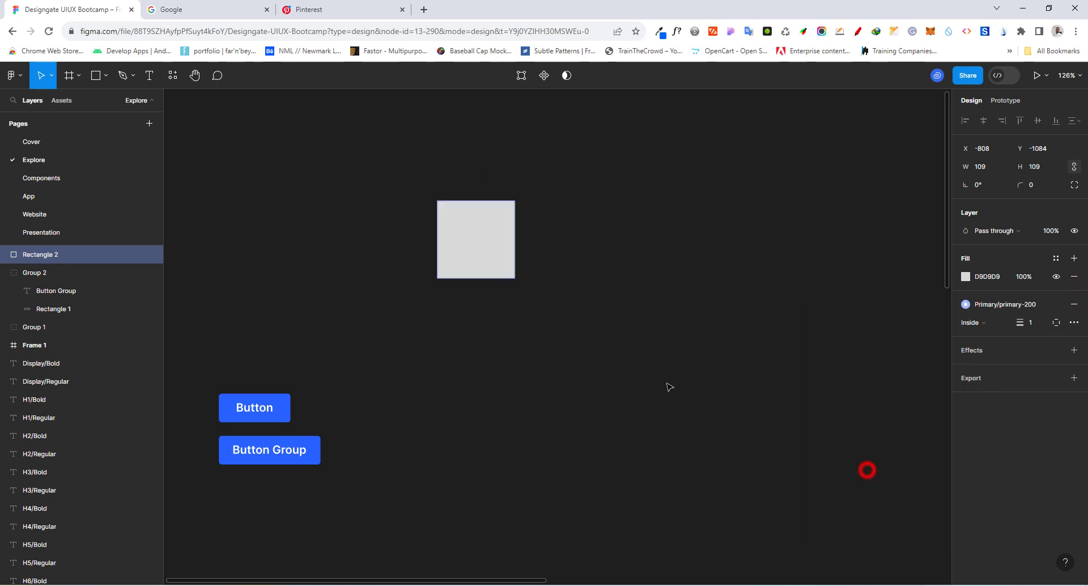
click(1074, 305)
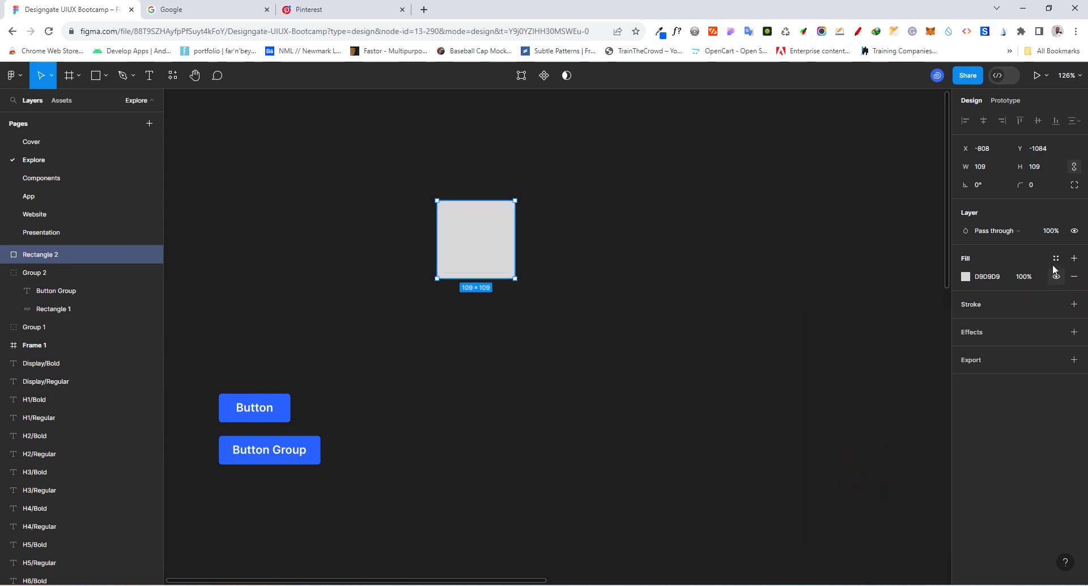
Step: Fill the grey square with the primary-200 colour style
click(1055, 258)
click(870, 425)
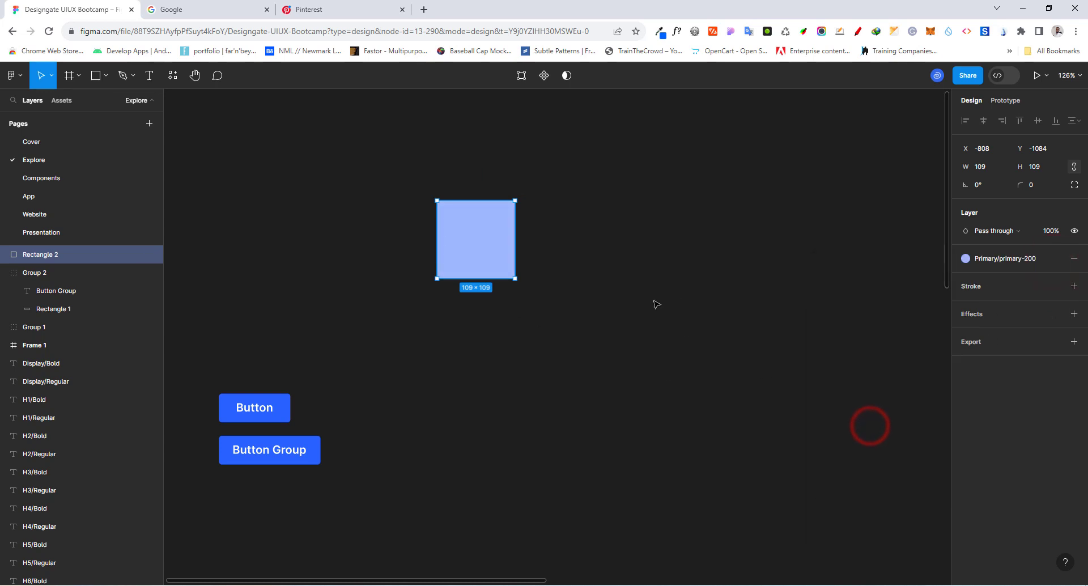
Step: Duplicate the primary-200 square, place the copy beside it on the right, and fill the copy with the primary-500 colour style
key(ctrl+d)
drag(486, 243, 602, 245)
click(1016, 256)
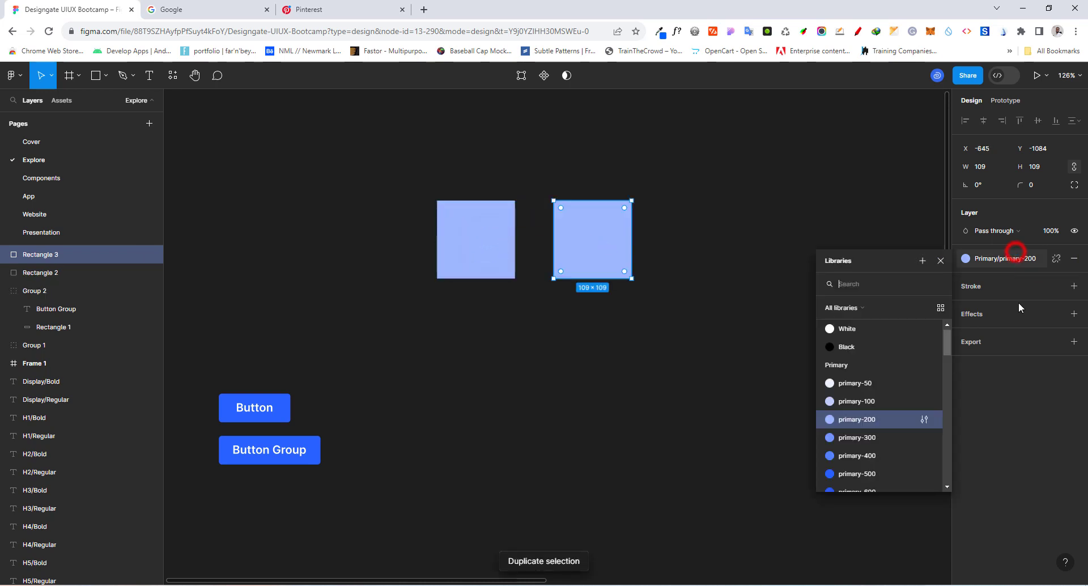
click(862, 469)
click(625, 299)
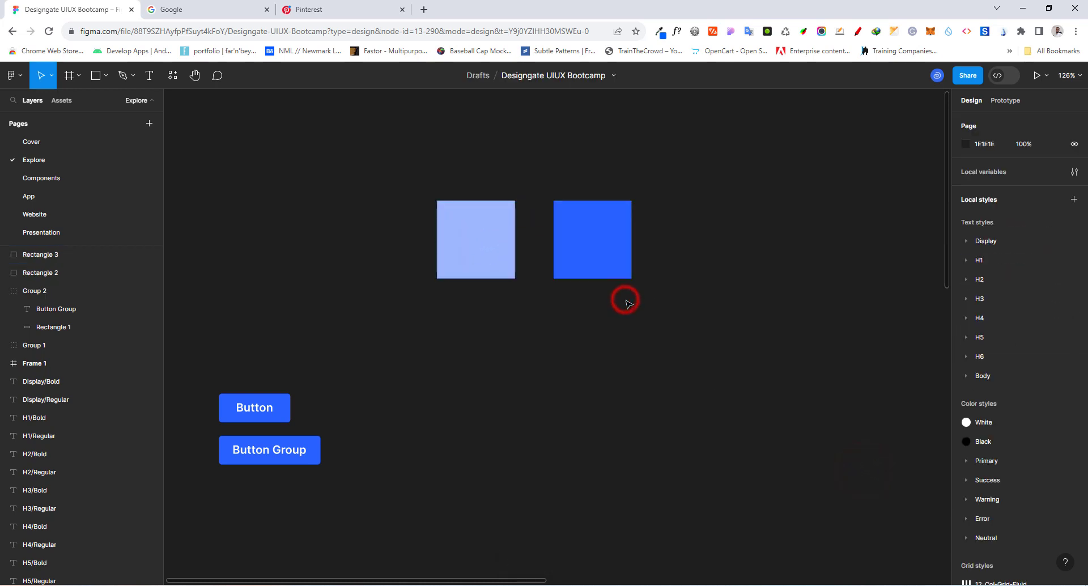
Step: Duplicate the primary-500 square, place the copy to its right, and fill the copy with the warning-300 colour style
click(602, 242)
key(ctrl+d)
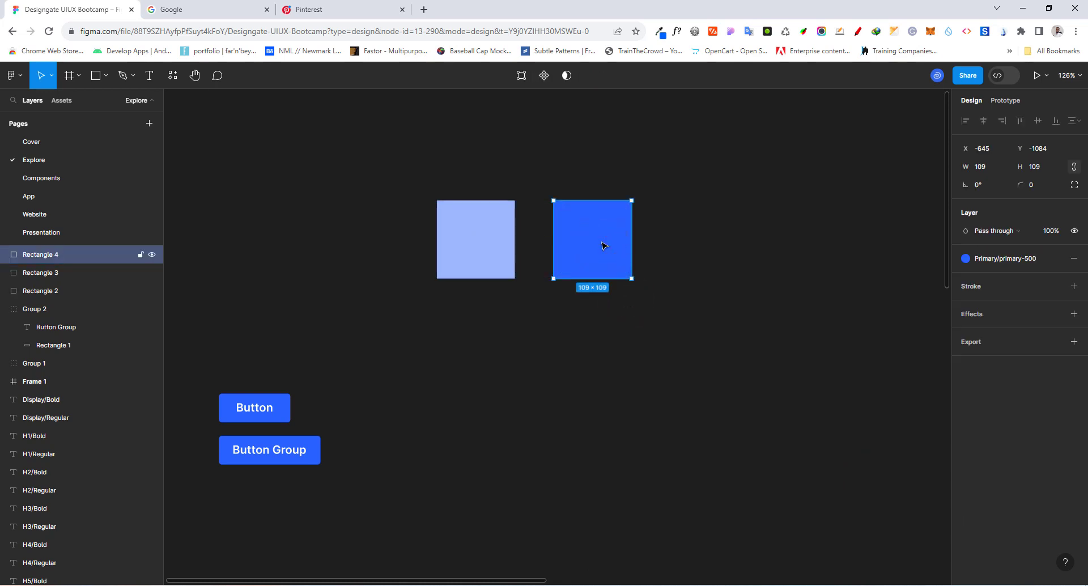
drag(598, 234, 719, 238)
click(1026, 259)
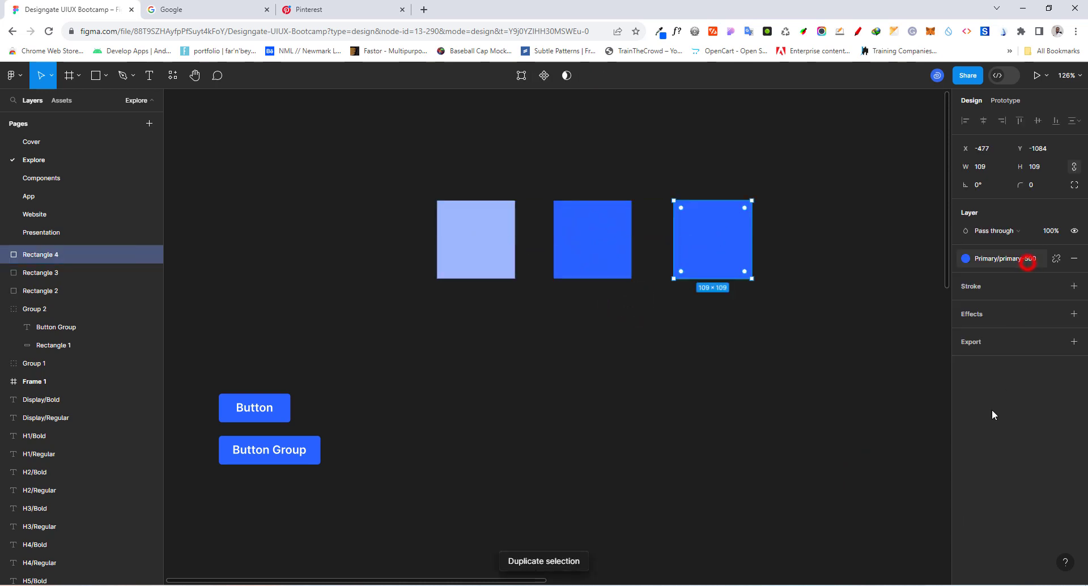
scroll(871, 453, down, 5)
click(859, 443)
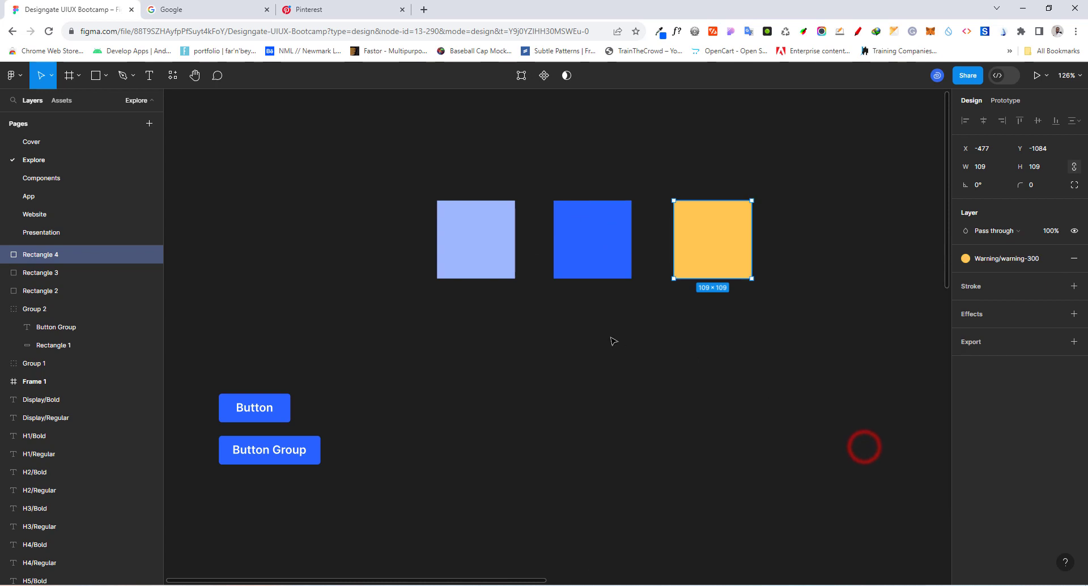
Step: Duplicate the warning-300 square as the fourth in the row and fill it with the error-400 colour style
key(ctrl+d)
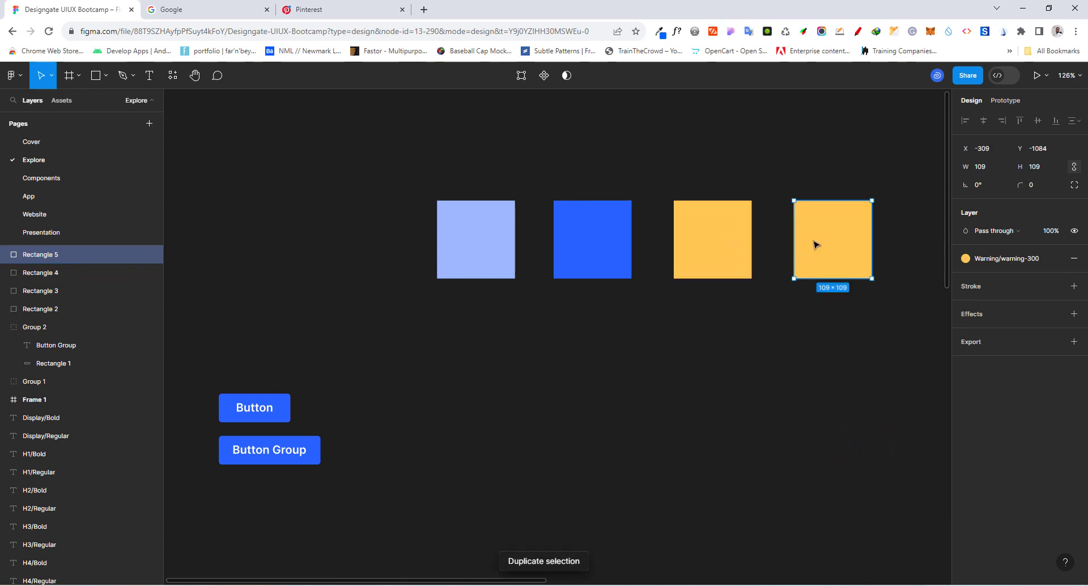
click(1002, 255)
scroll(914, 418, up, 8)
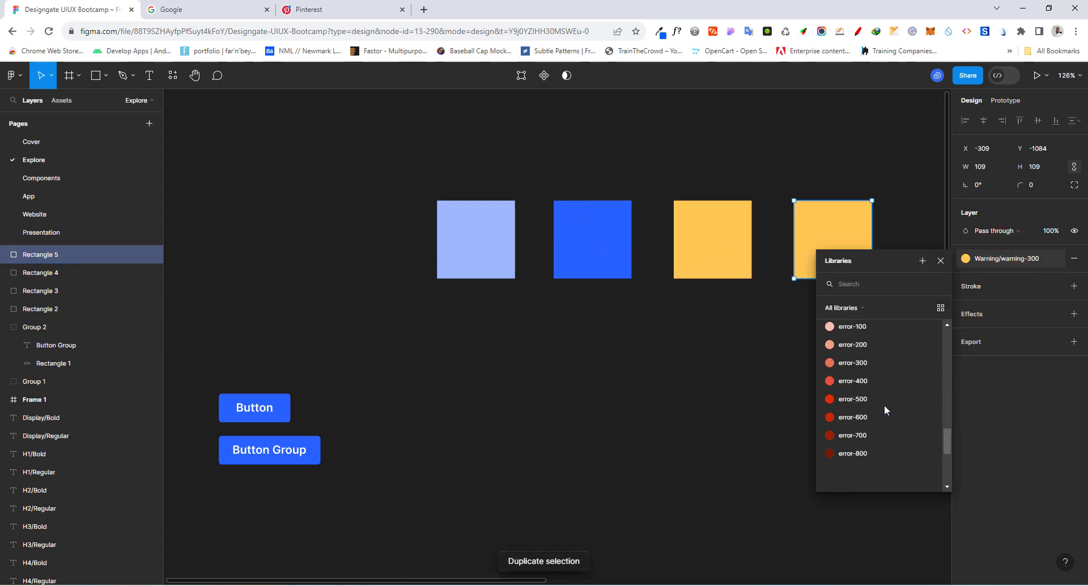
click(853, 352)
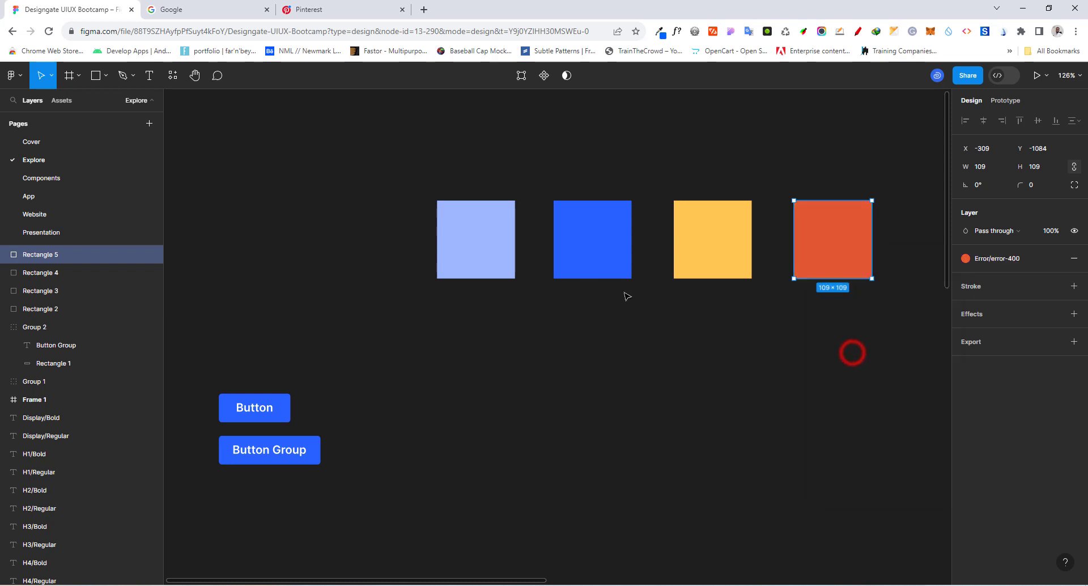
Step: Move all four squares together to the left and slightly upward on the canvas
click(426, 189)
drag(376, 171, 881, 302)
drag(830, 260, 753, 248)
click(698, 378)
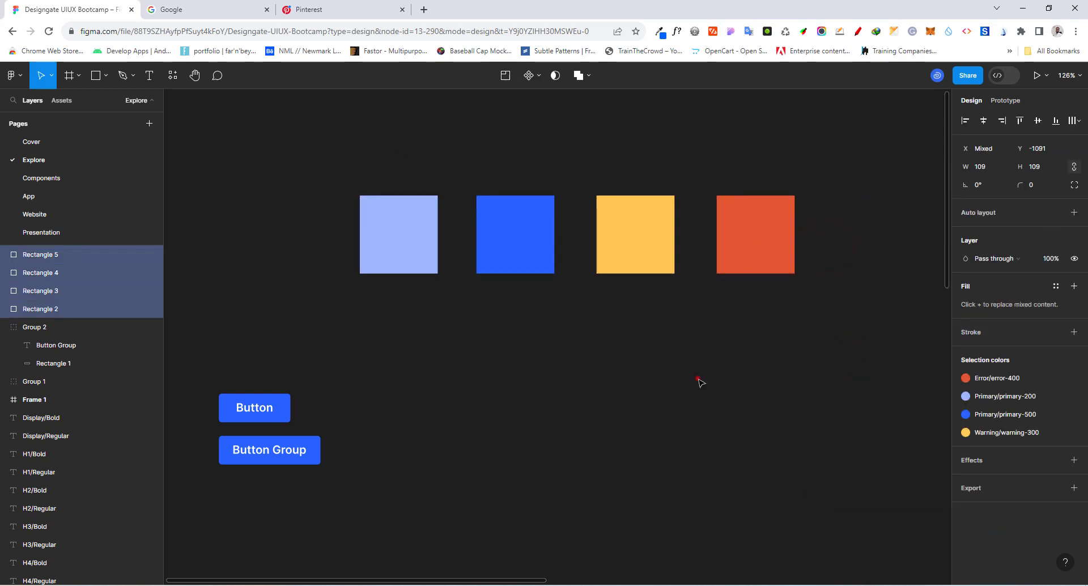
Step: Wrap the four coloured squares in an auto layout frame and select that frame in the layer list
click(316, 178)
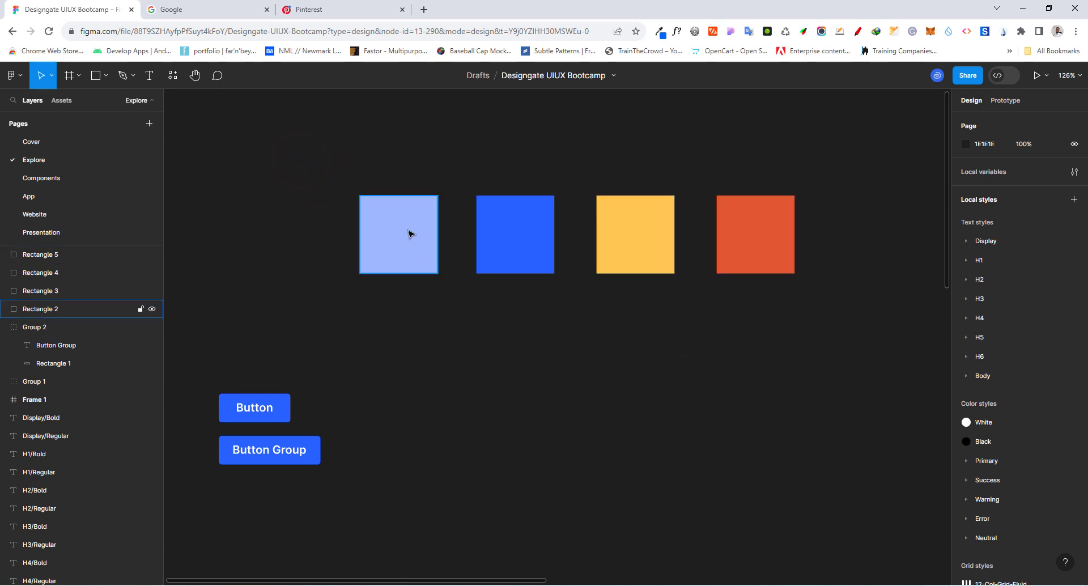
drag(334, 171, 822, 313)
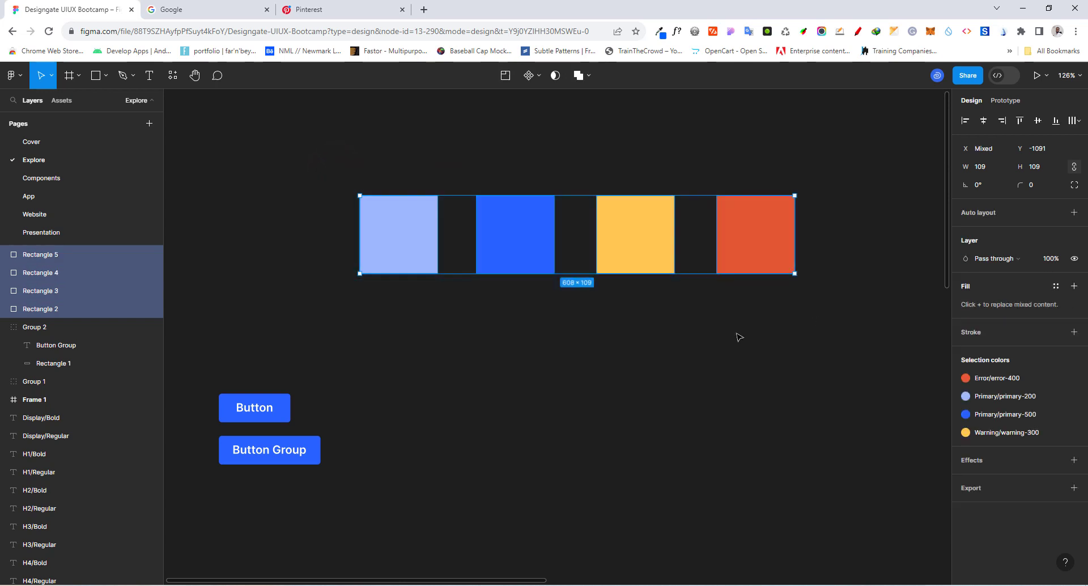
right_click(635, 241)
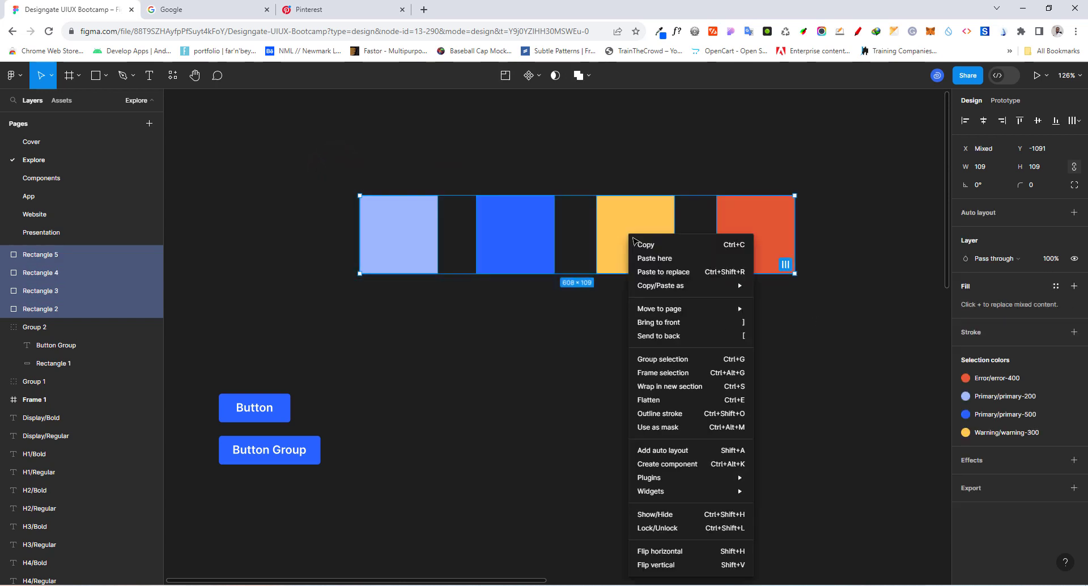
click(663, 450)
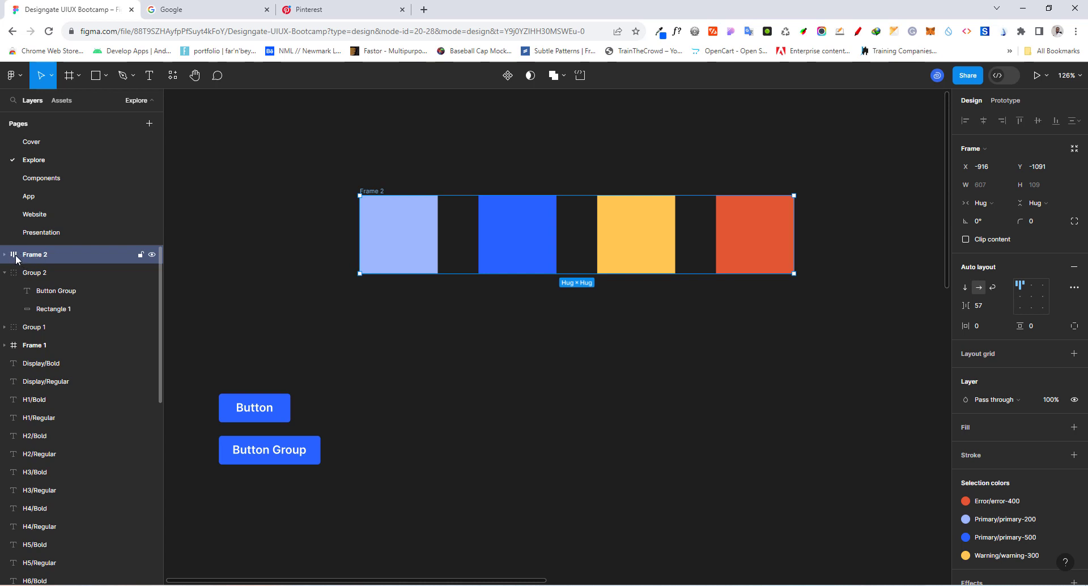
click(20, 348)
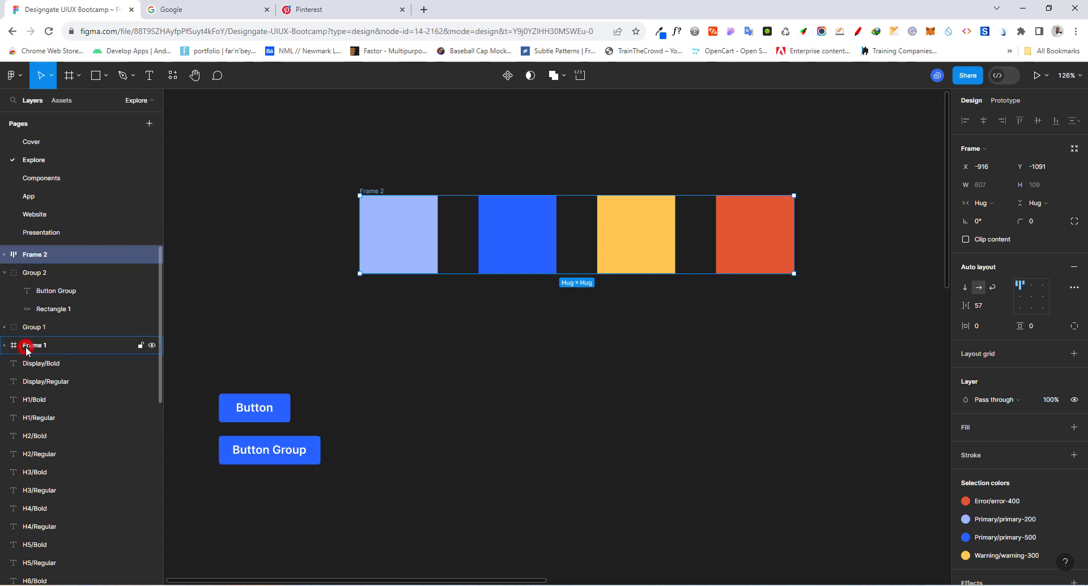
click(33, 257)
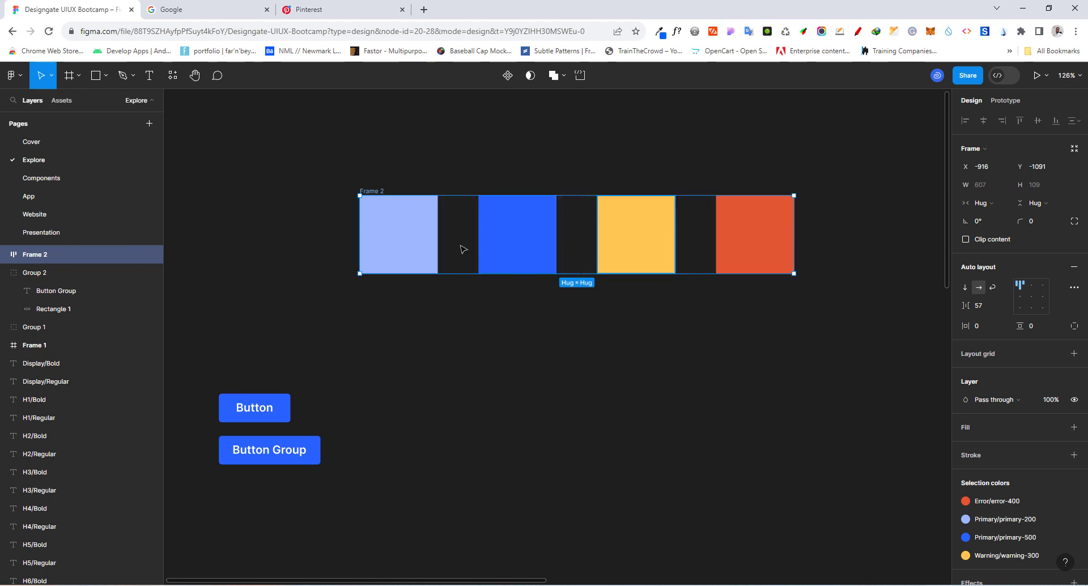
Step: Try gaps of 50 and 2 between the squares in the auto layout frame
click(979, 307)
text(50)
key(Return)
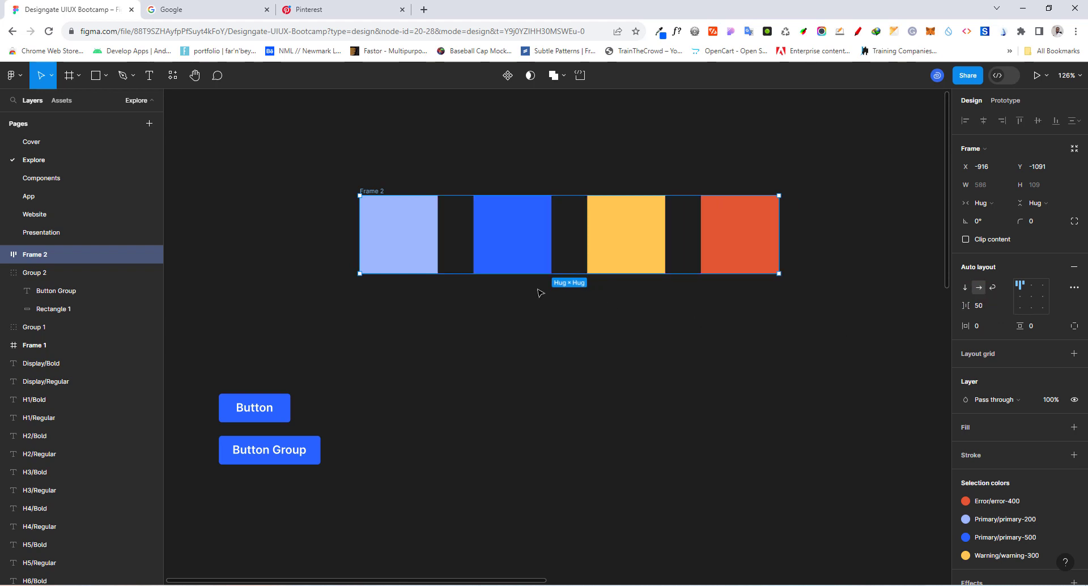
click(987, 308)
text(2)
key(Return)
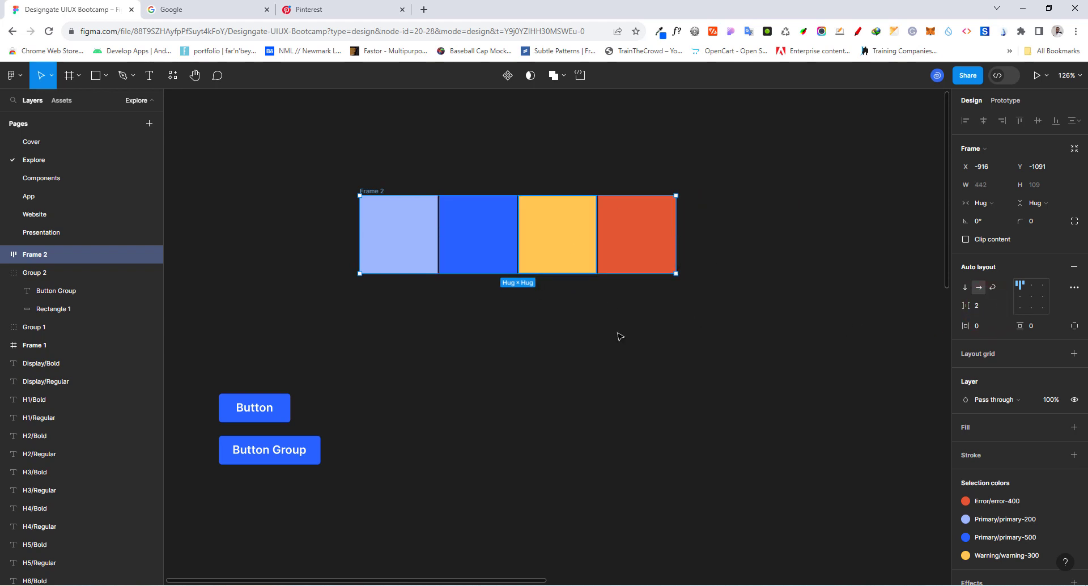
Step: Set the horizontal gap between the squares in the auto layout frame to 24
click(989, 307)
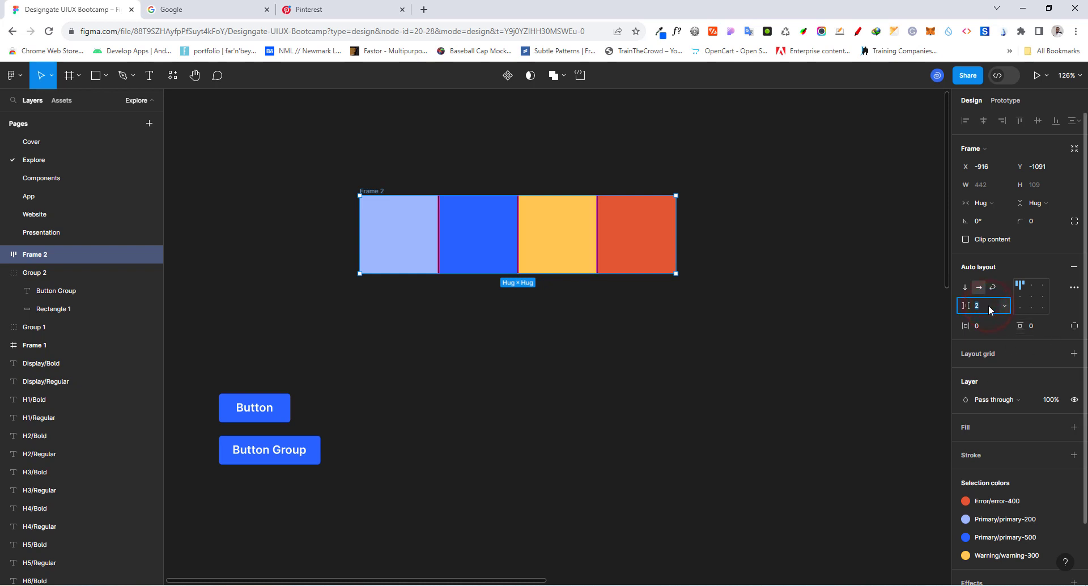
text(24)
key(Return)
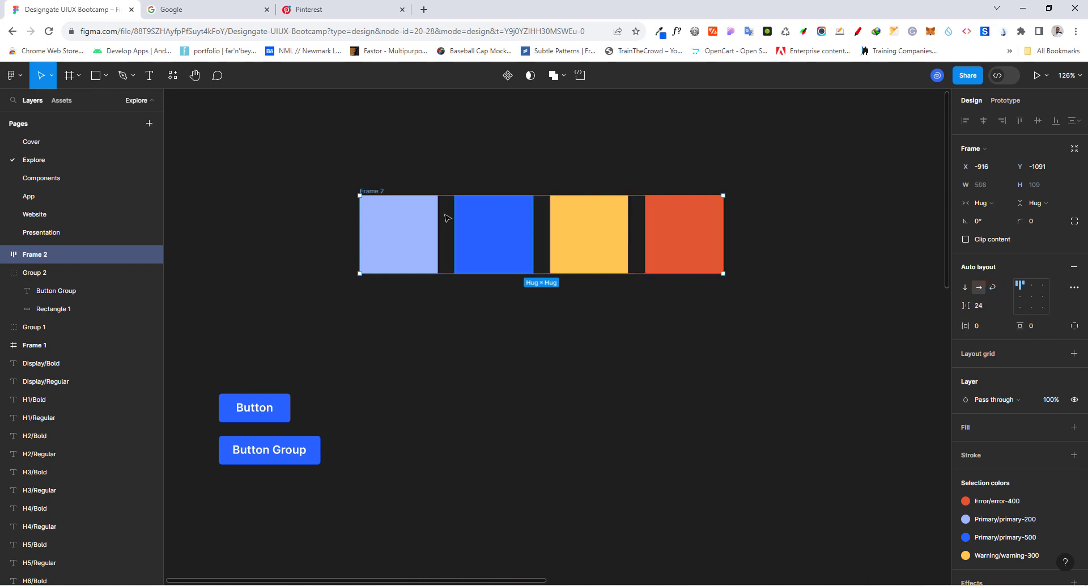
Step: Set the auto layout frame's horizontal and vertical padding to 32 and give it a white FFFFFF fill
scroll(466, 226, up, 3)
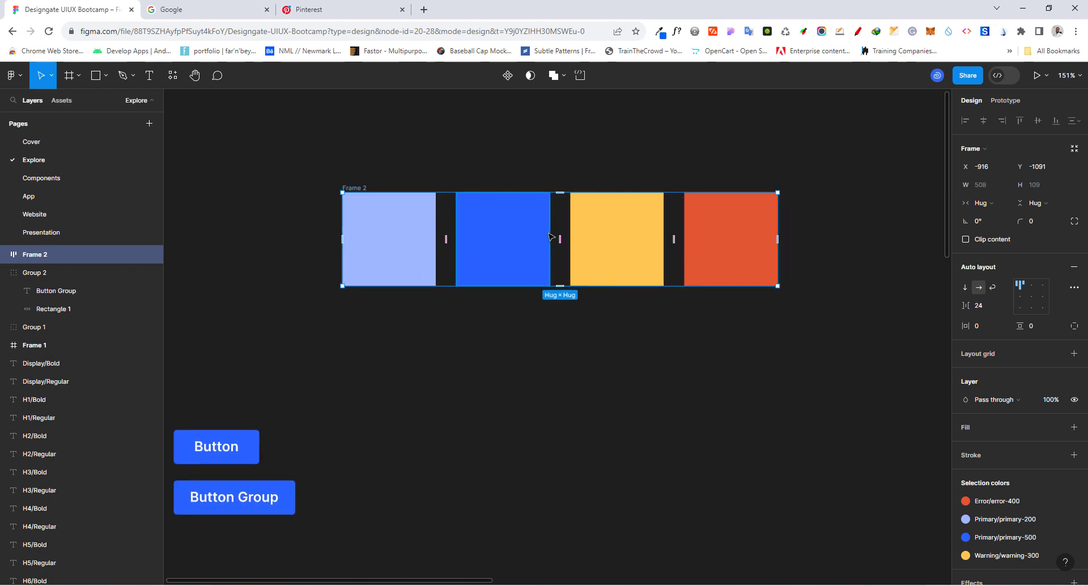
mouse_move(557, 189)
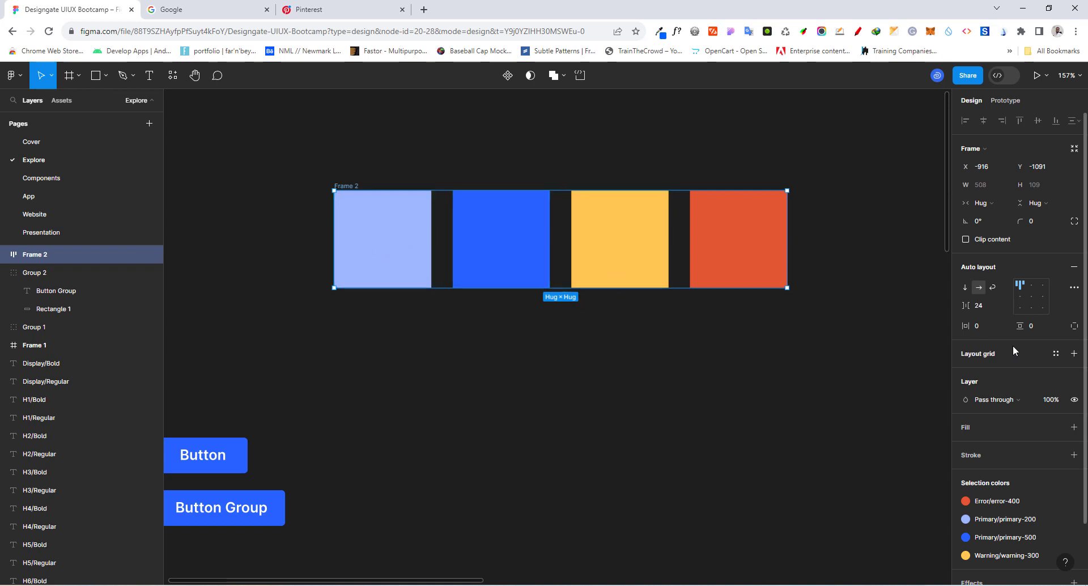
click(977, 326)
key(Return)
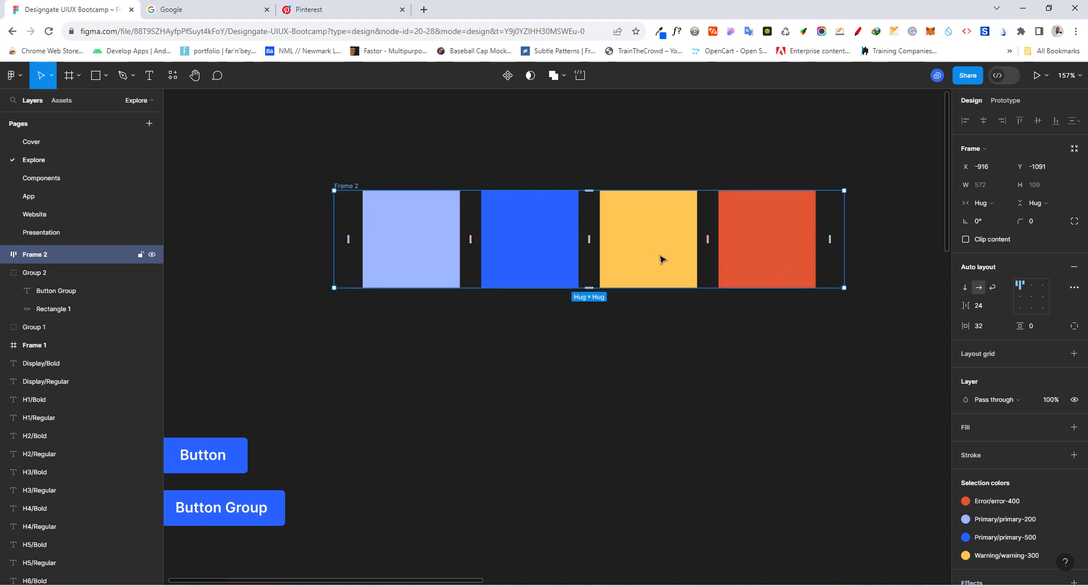
click(1074, 427)
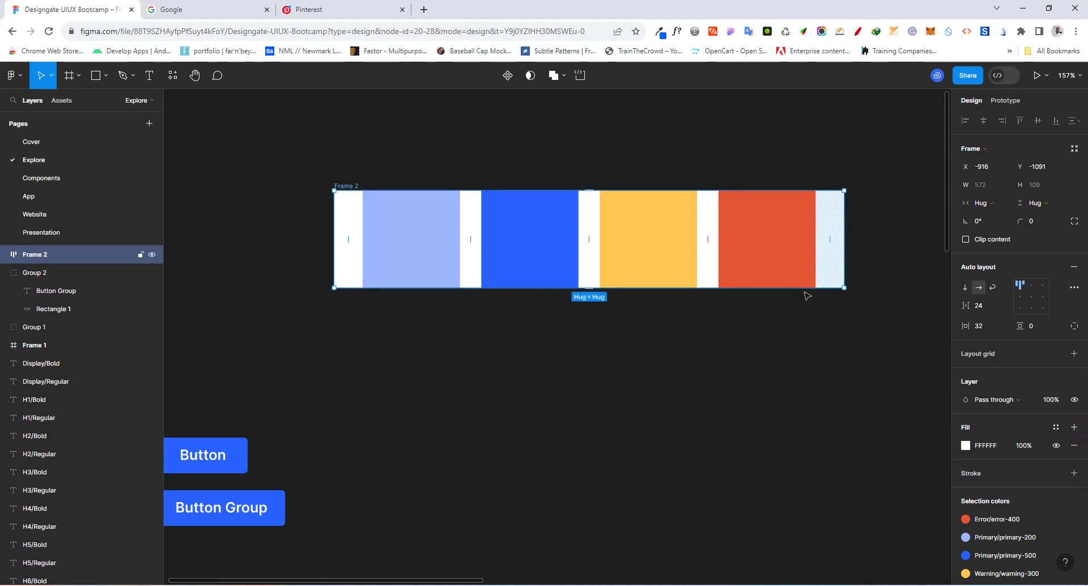
click(1034, 330)
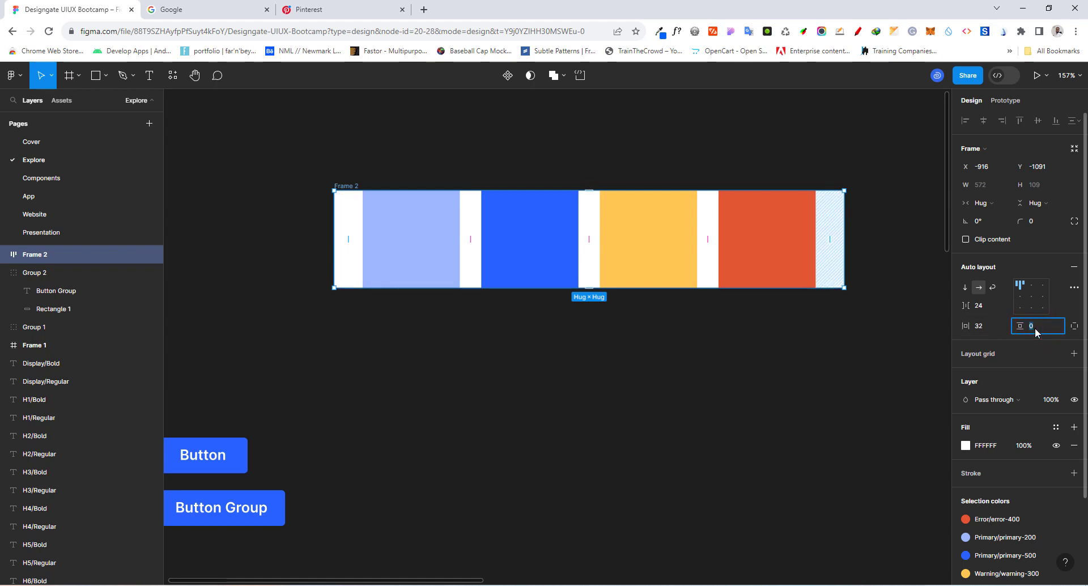
key(Return)
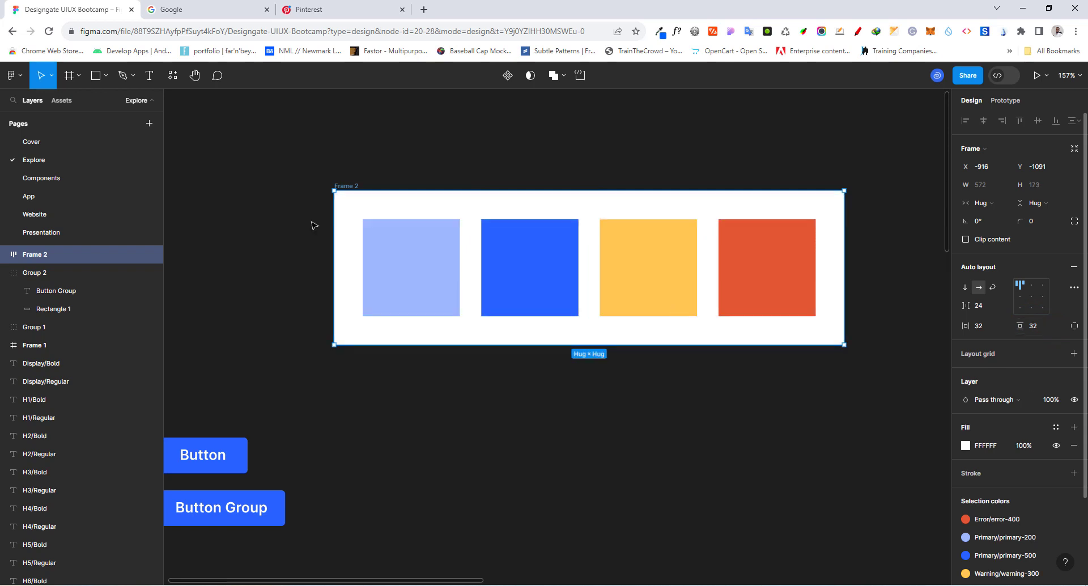
click(280, 141)
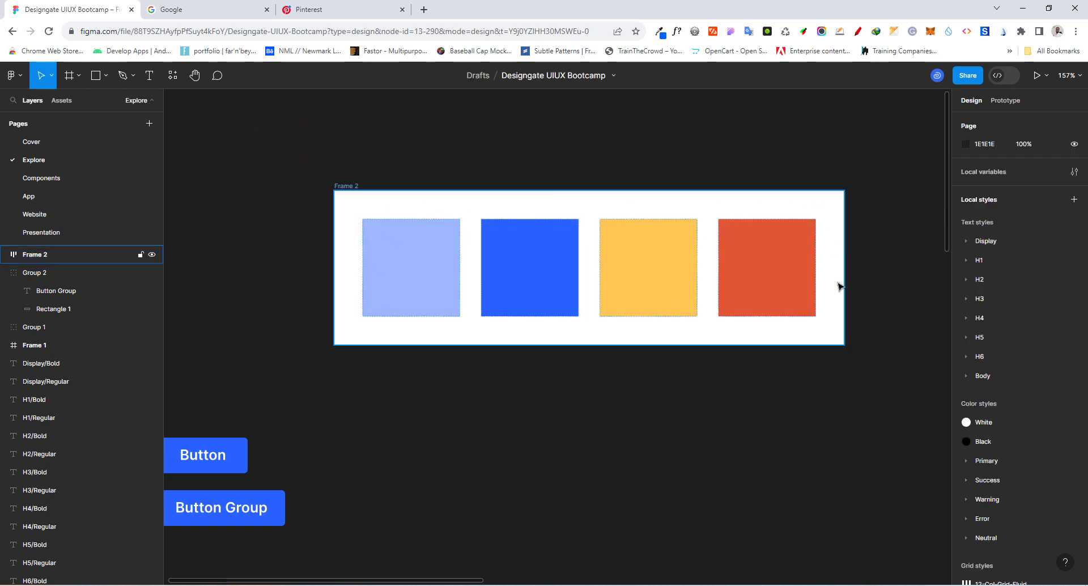
Step: Set the corner radius of the white frame around the squares to 8
click(344, 185)
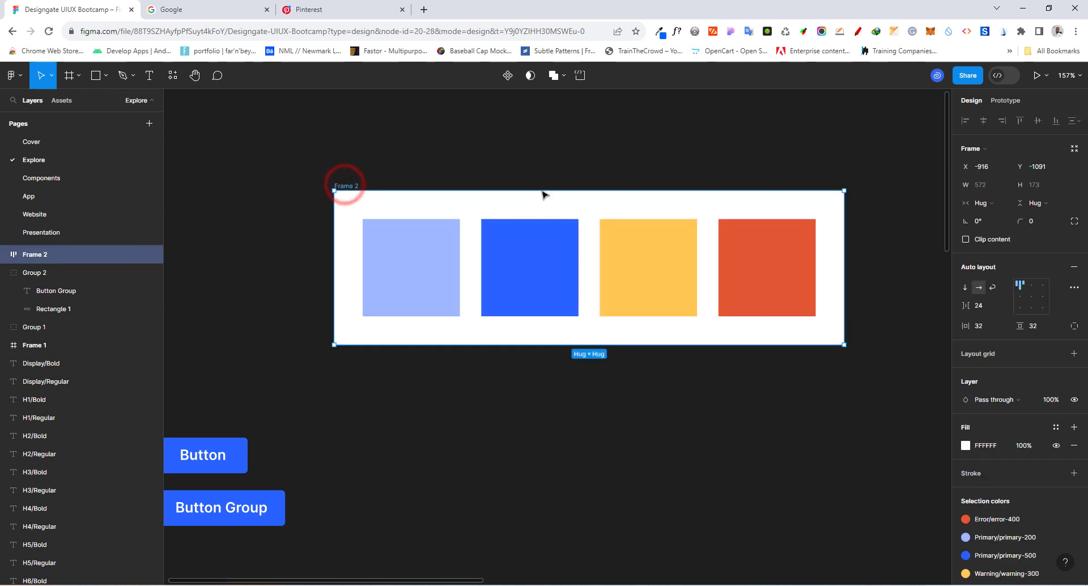
click(1030, 223)
text(8)
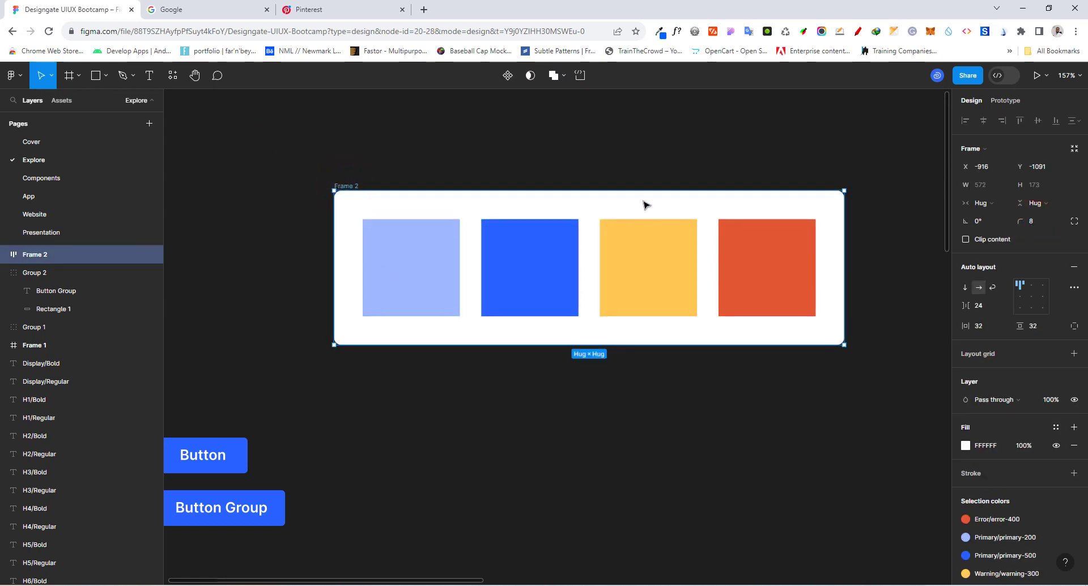
click(536, 148)
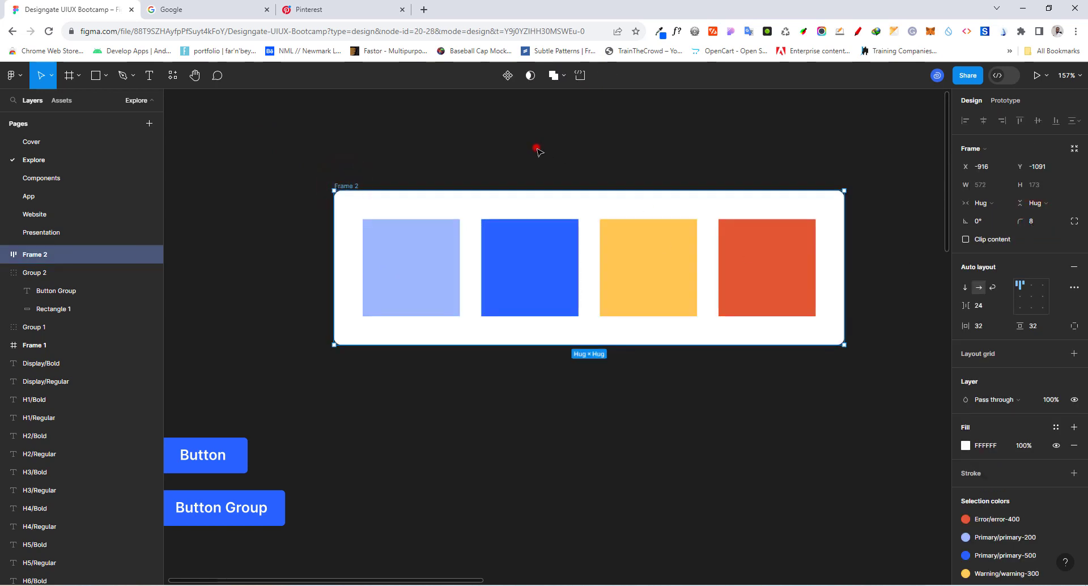
Step: Toggle the squares frame's auto layout between vertical and horizontal direction twice, ending on horizontal
click(352, 191)
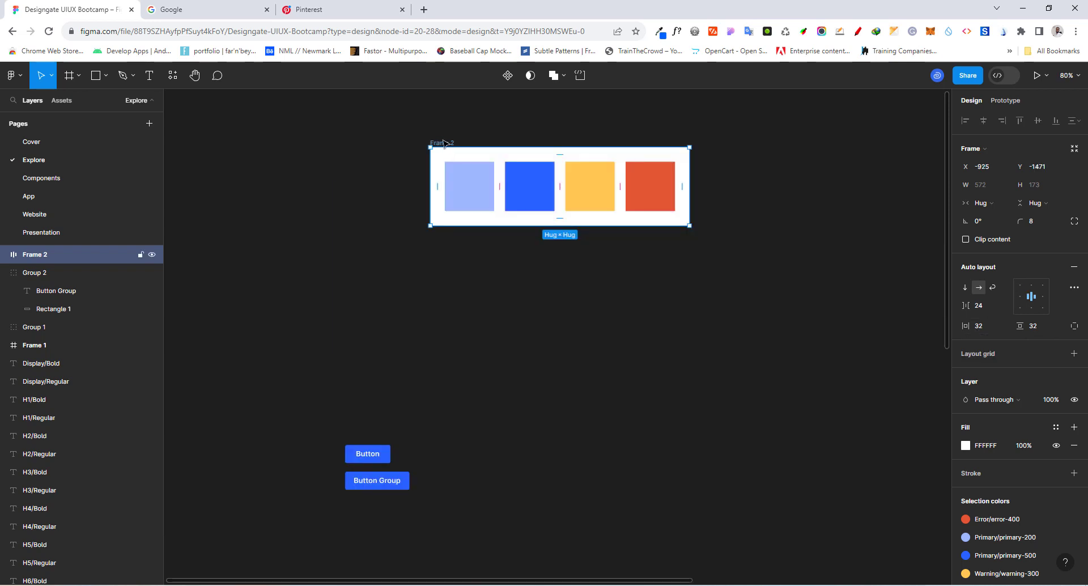
click(964, 288)
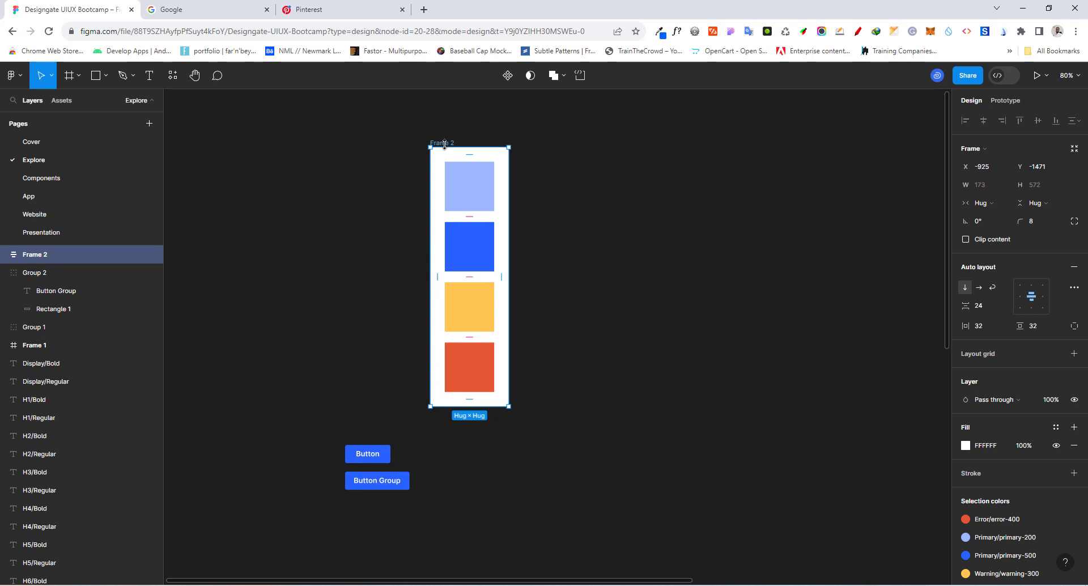
click(978, 288)
click(964, 287)
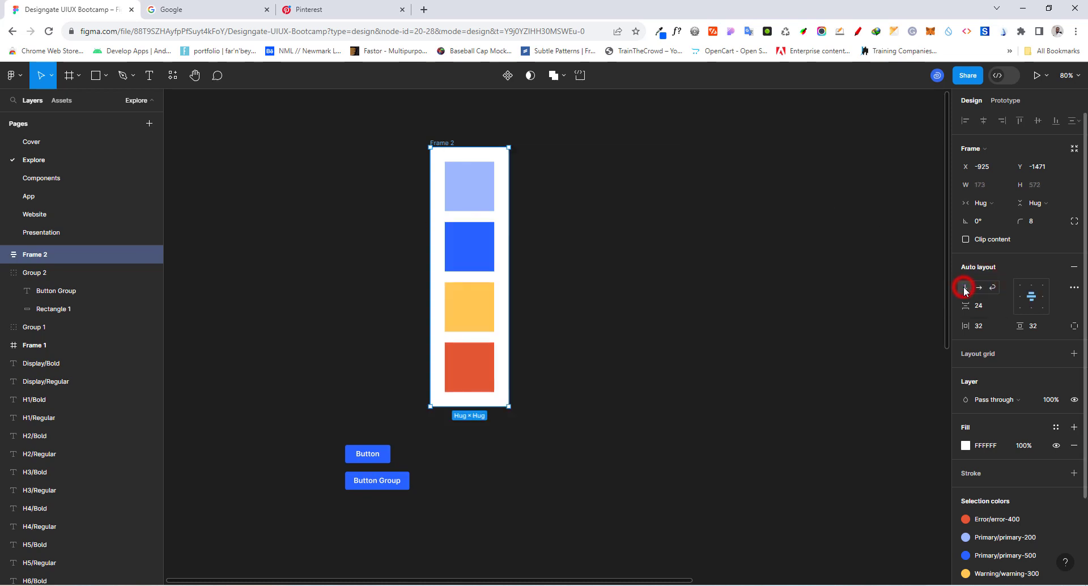
click(978, 288)
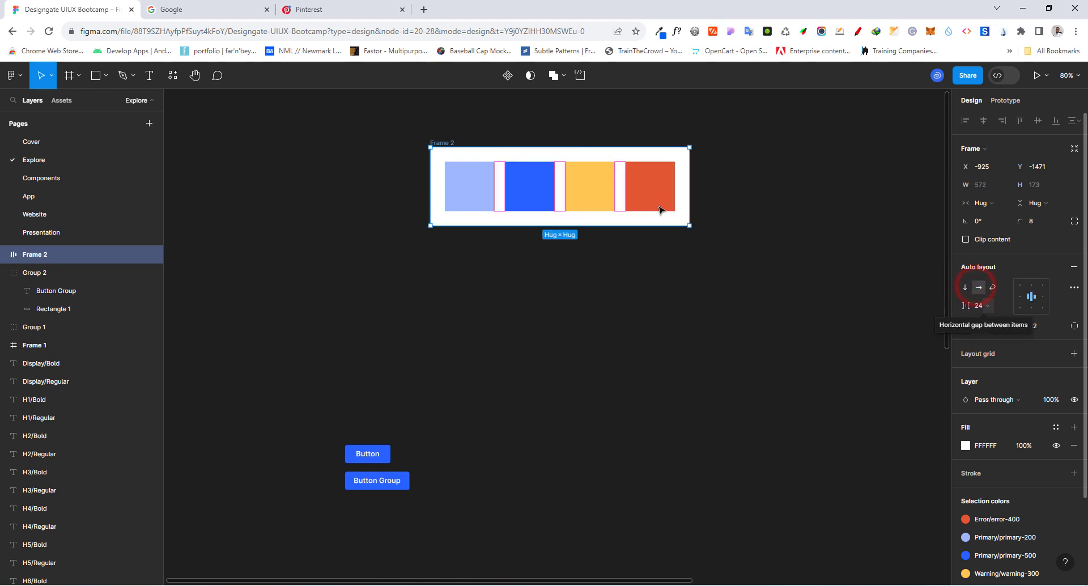
Step: Try narrowing the squares frame to a fixed width of about 115, and reset its width to Hug
drag(690, 179, 482, 196)
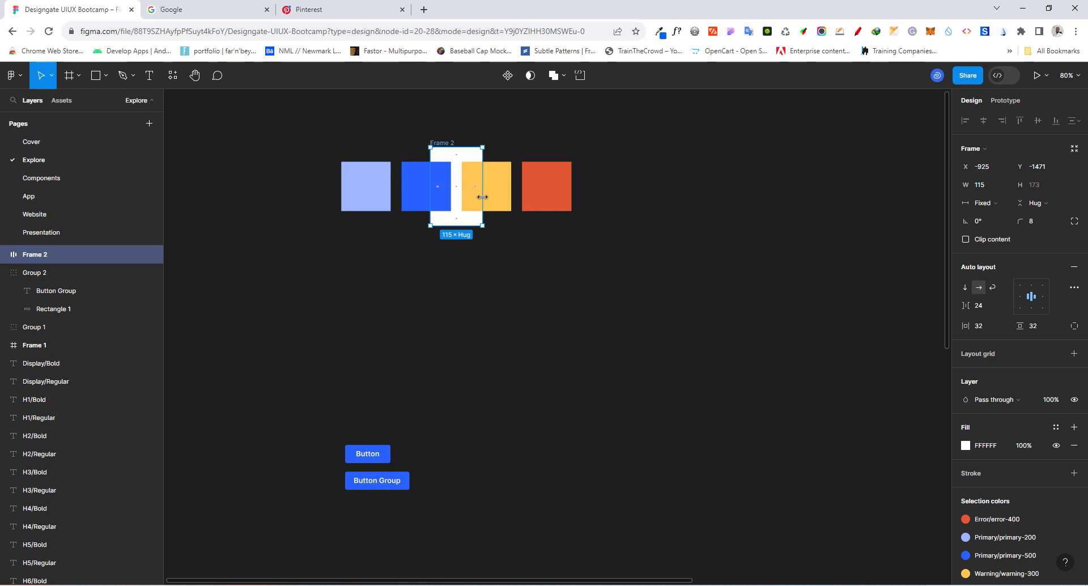
double_click(482, 197)
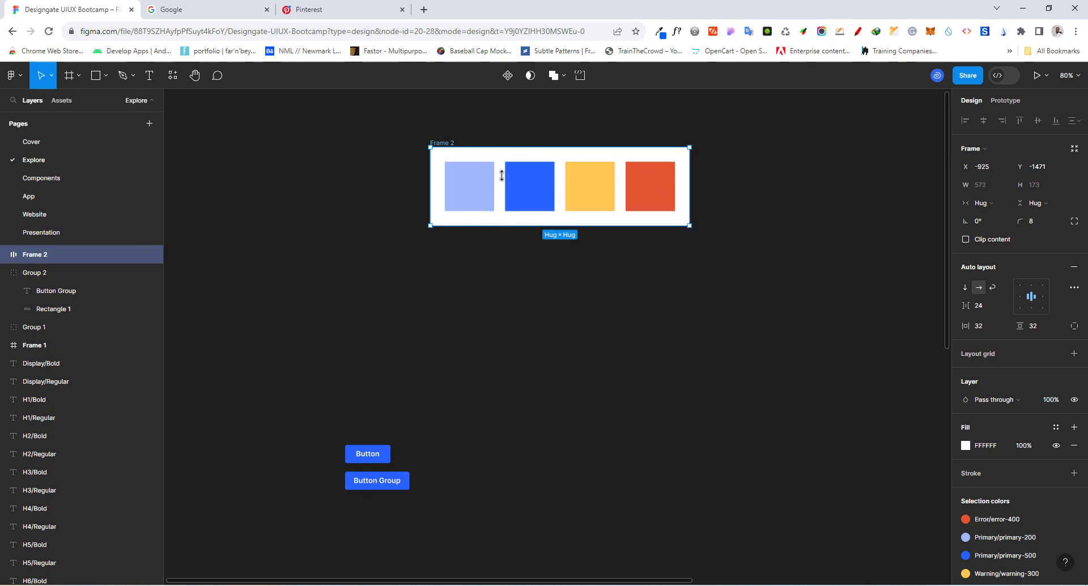
Step: Switch the squares frame's auto layout to Wrap and stretch the frame to a fixed width of about 981
click(993, 289)
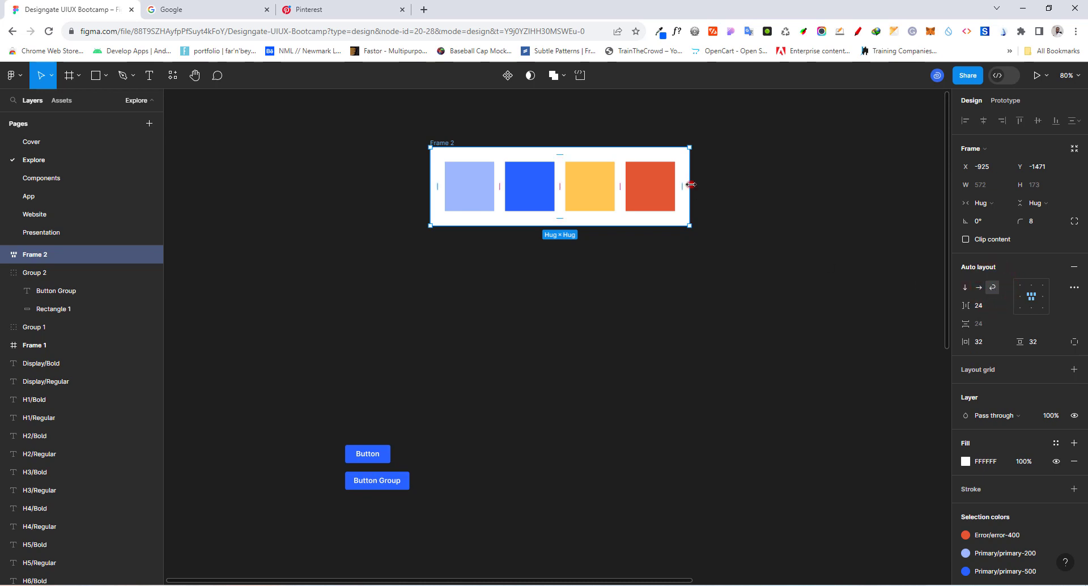
drag(691, 184, 650, 220)
key(ctrl+z)
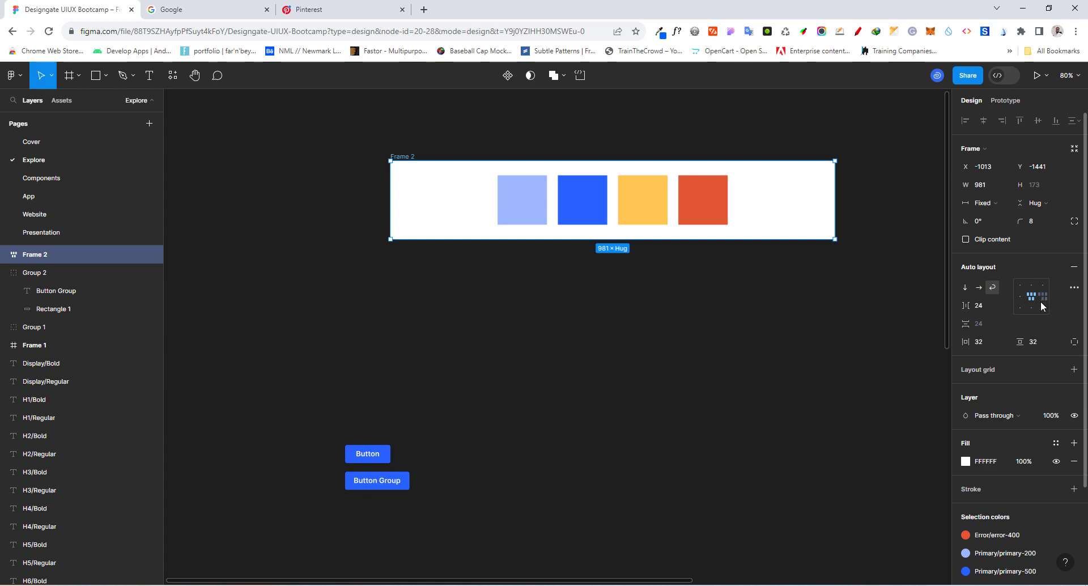
Step: Try the vertical and horizontal auto layout directions on the squares frame, and return it to Wrap
click(965, 288)
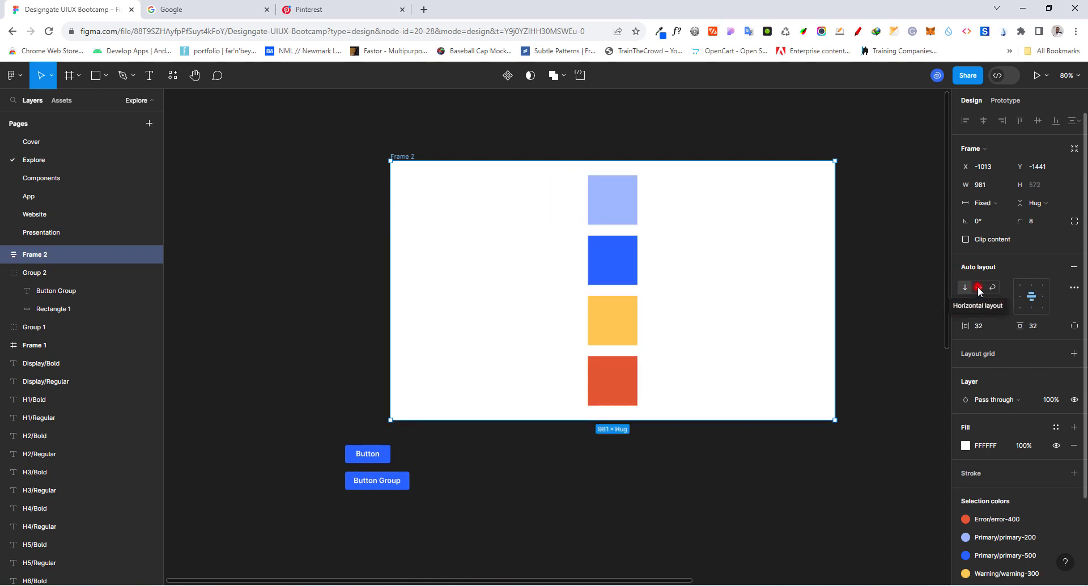
click(978, 287)
click(992, 288)
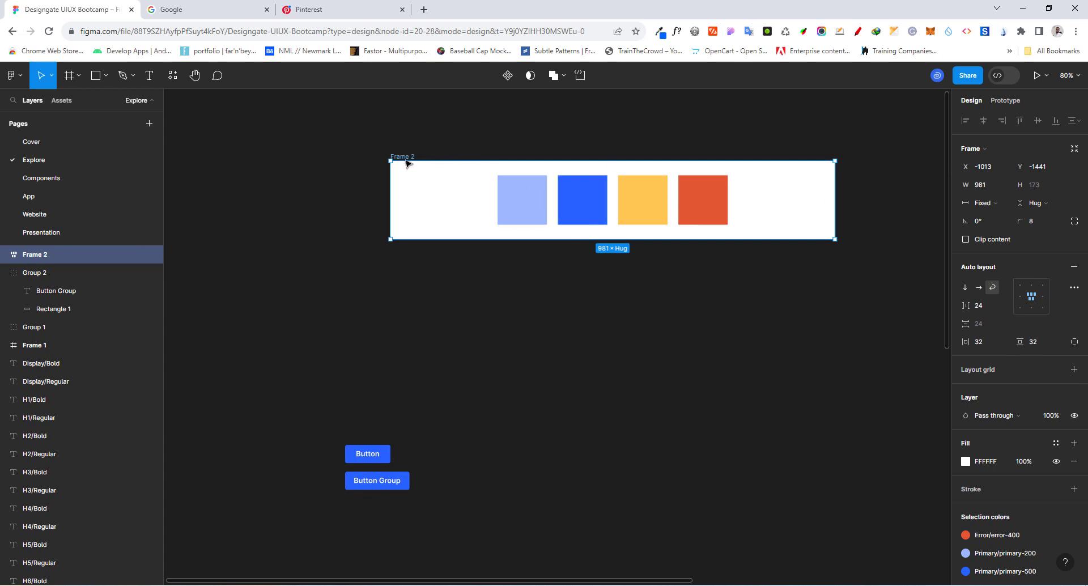
Step: Move the squares frame slightly to the left and set its width to 500
drag(404, 157, 375, 158)
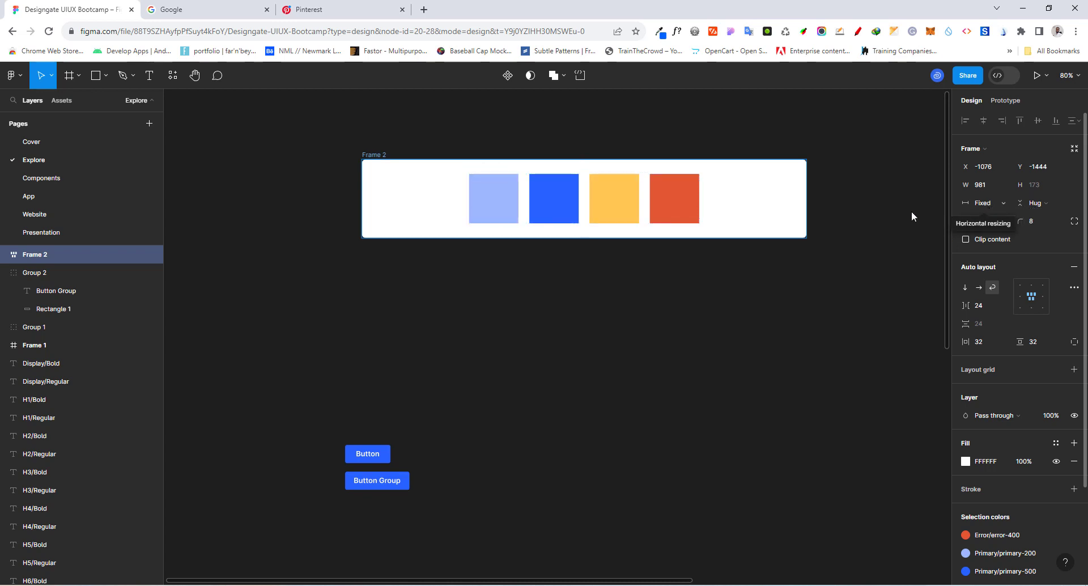
click(979, 190)
text(500)
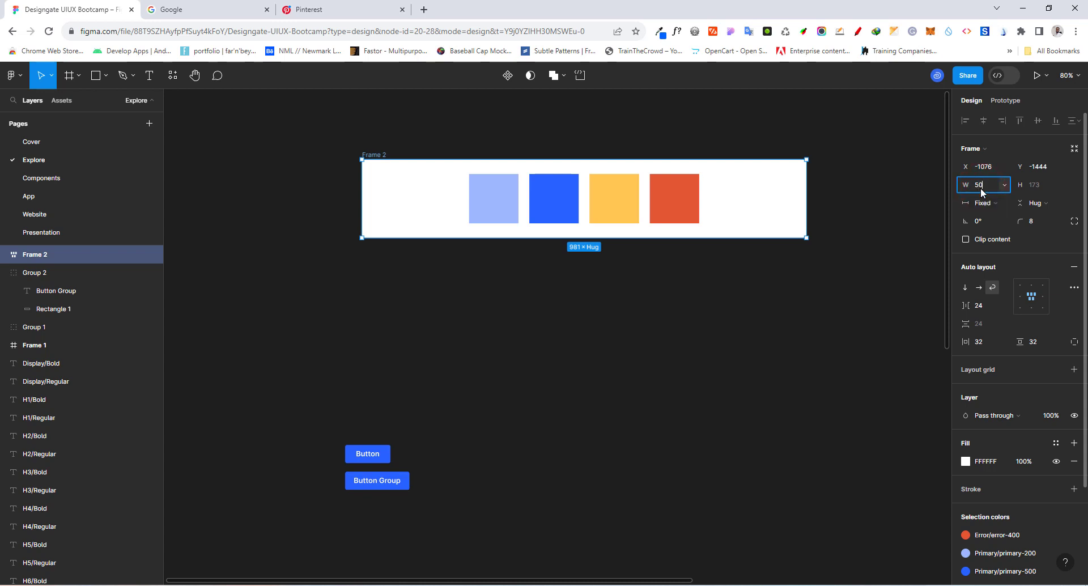
key(Return)
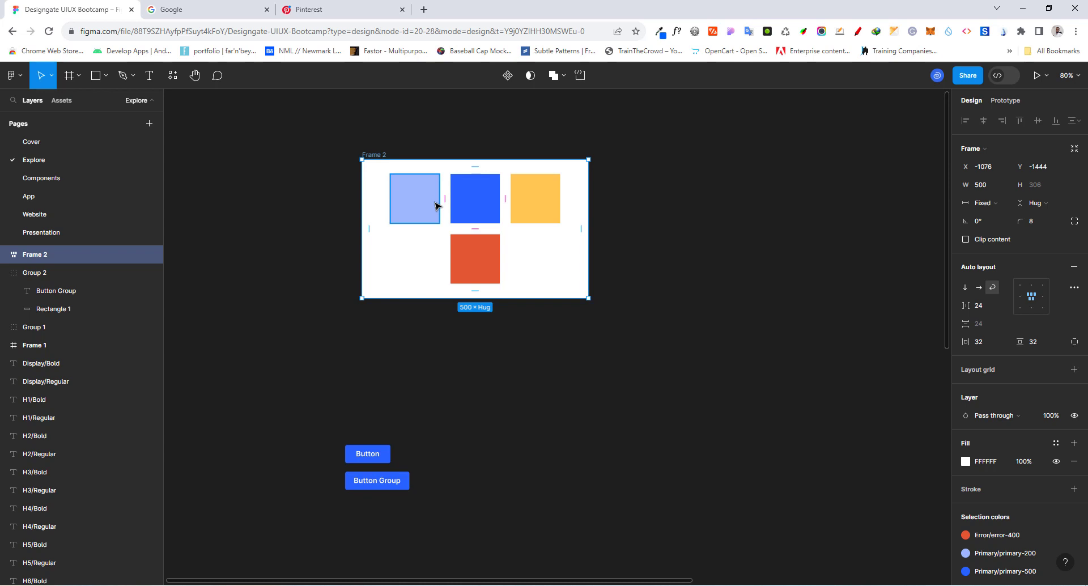
Step: Set the squares frame's horizontal resizing to Hug contents, try widening it to about 847, and undo the widening
click(1003, 202)
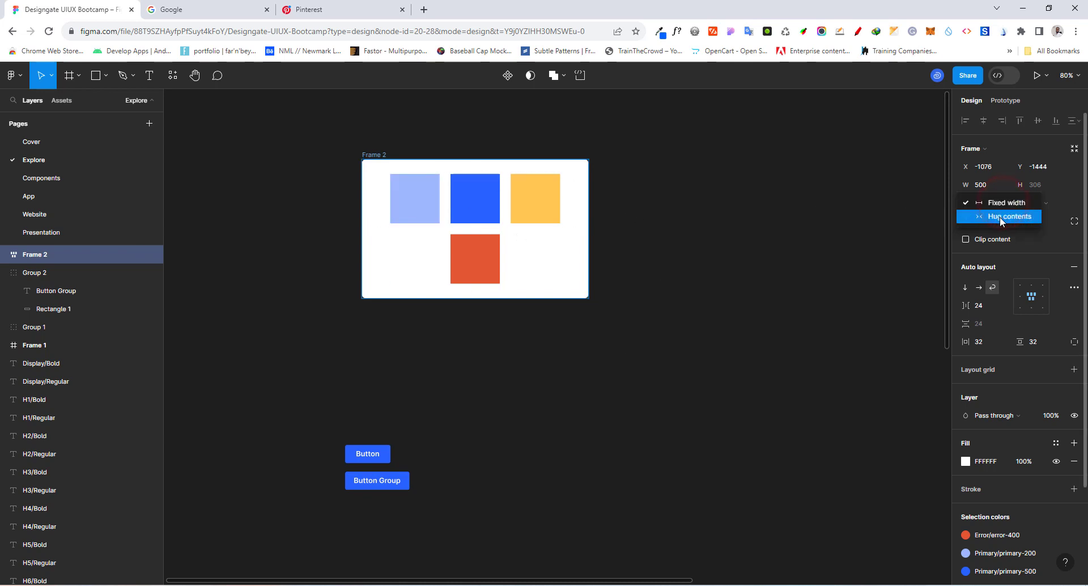
click(1000, 219)
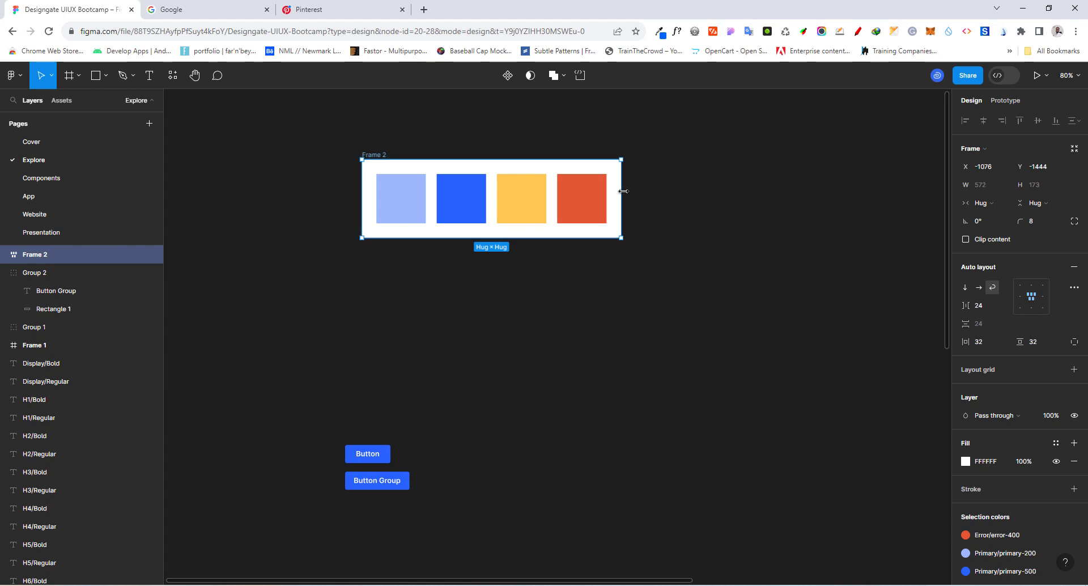
drag(621, 192, 745, 191)
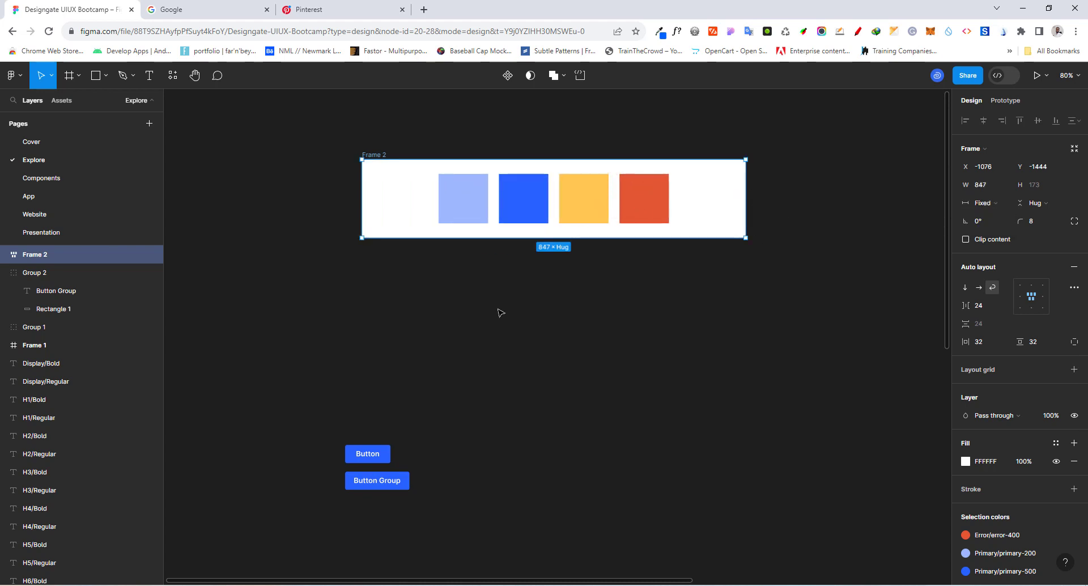
key(ctrl+z)
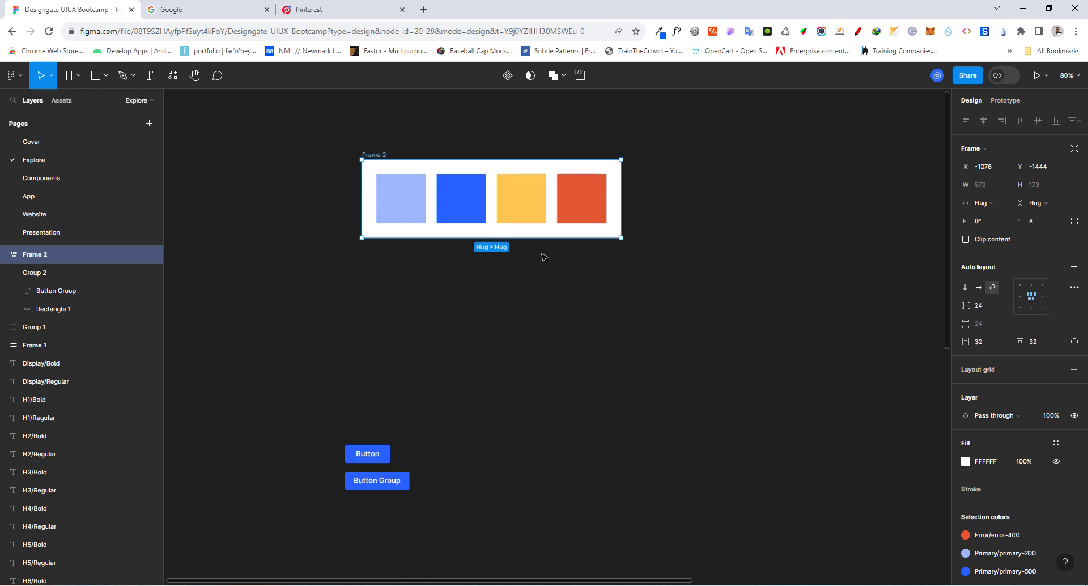
Step: Move the squares frame up and to the left, duplicate it, and place the copy in the empty area to its right
scroll(362, 349, down, 5)
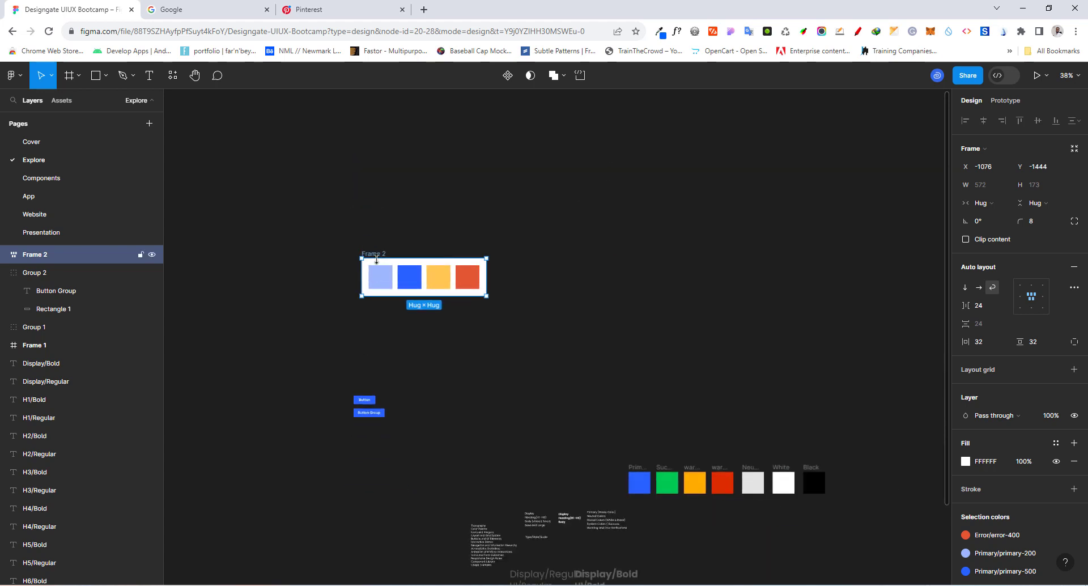
drag(376, 251, 296, 204)
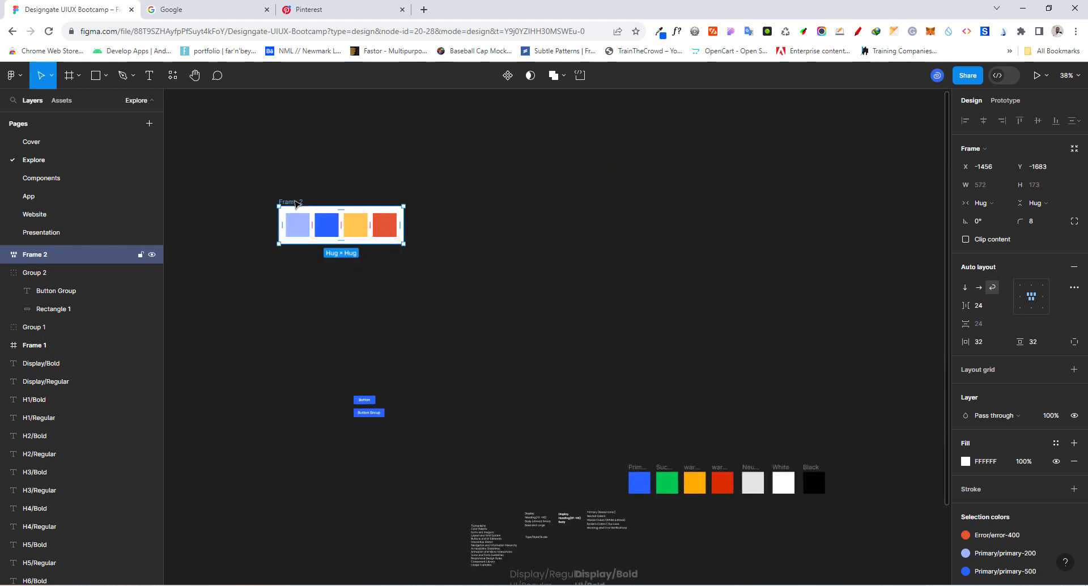
key(ctrl+d)
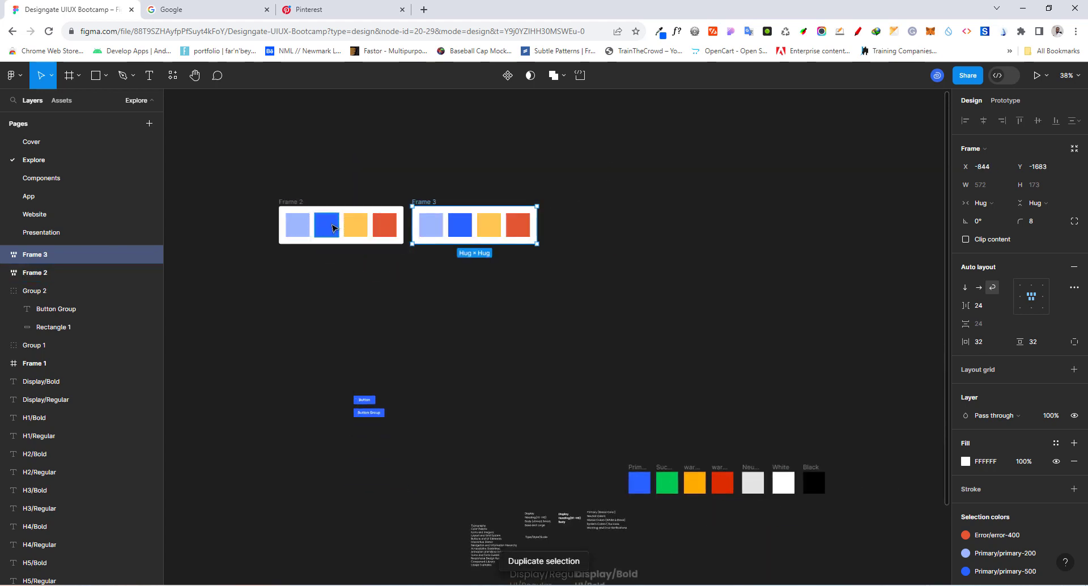
click(428, 200)
drag(492, 205, 513, 202)
scroll(623, 238, up, 5)
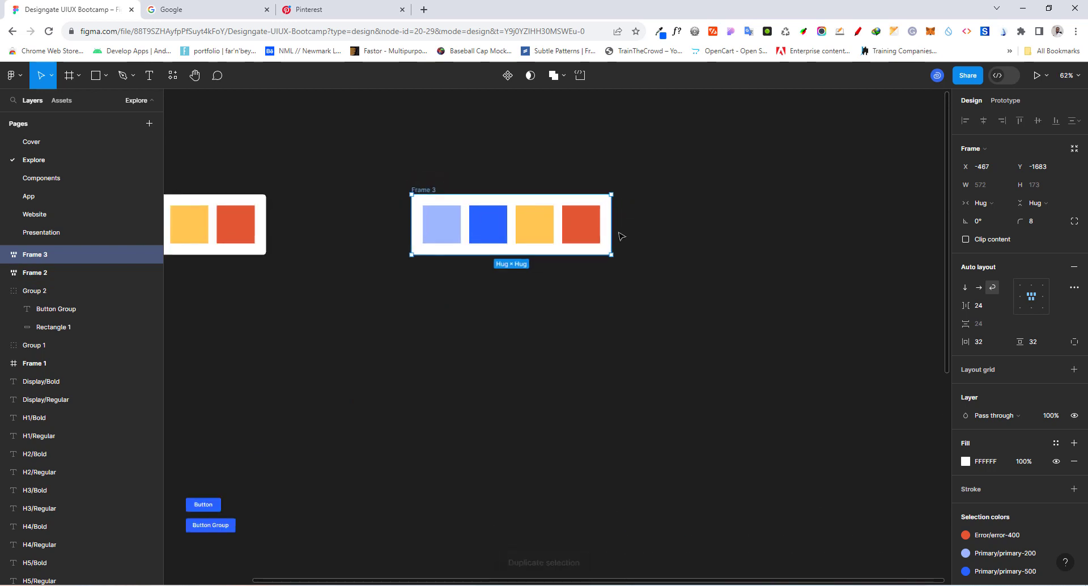
scroll(402, 214, up, 2)
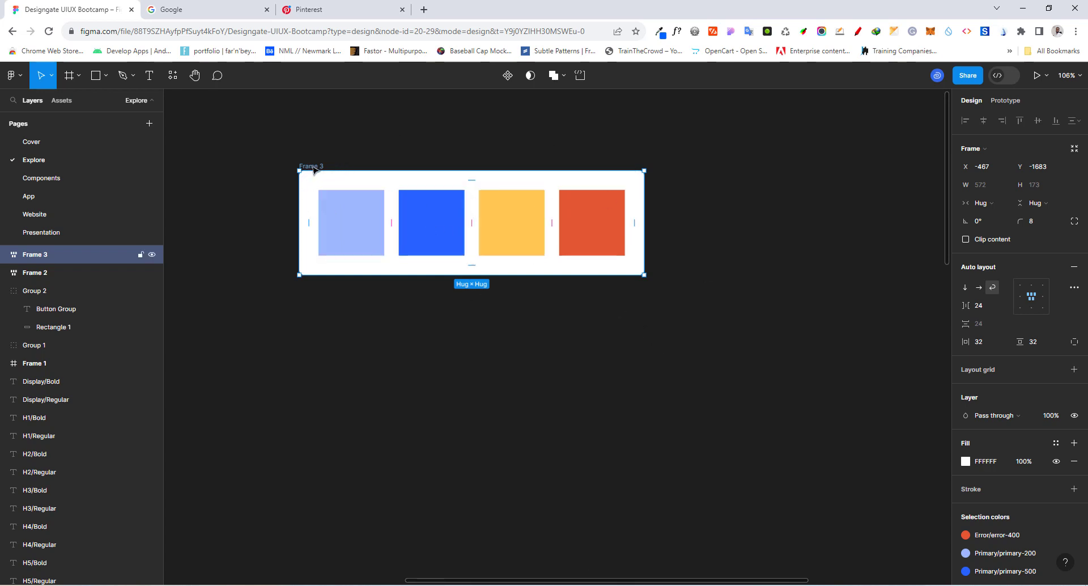
drag(311, 166, 341, 150)
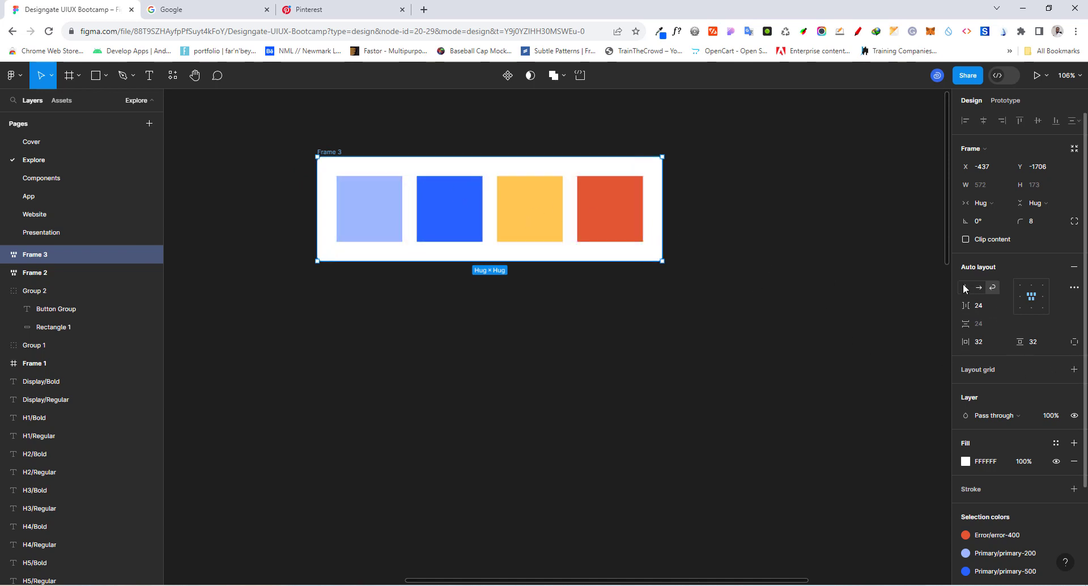
Step: Set the copied squares frame to horizontal layout with horizontal and vertical padding of 0
click(979, 288)
click(987, 328)
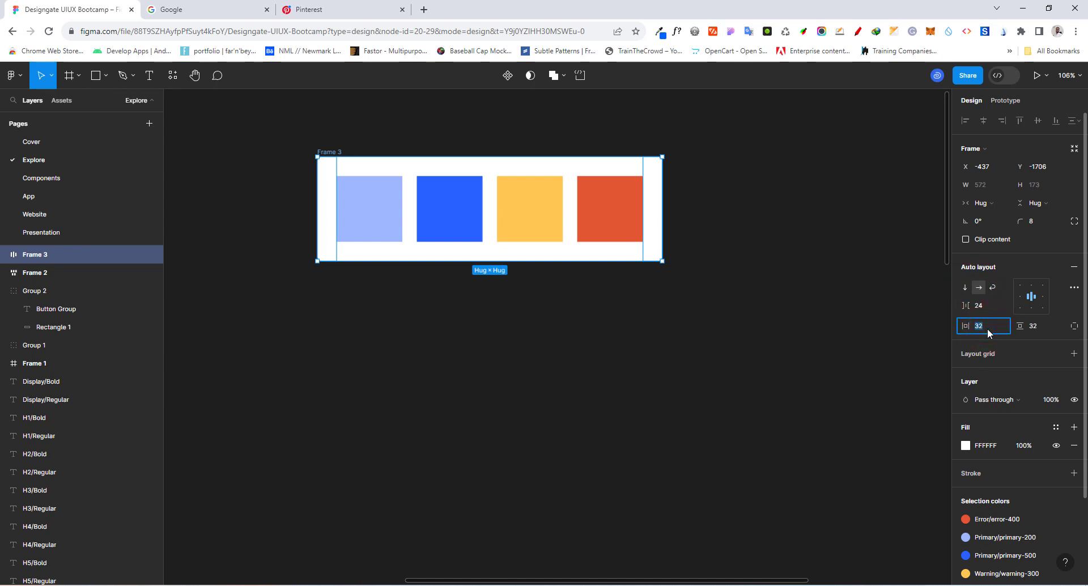
key(Return)
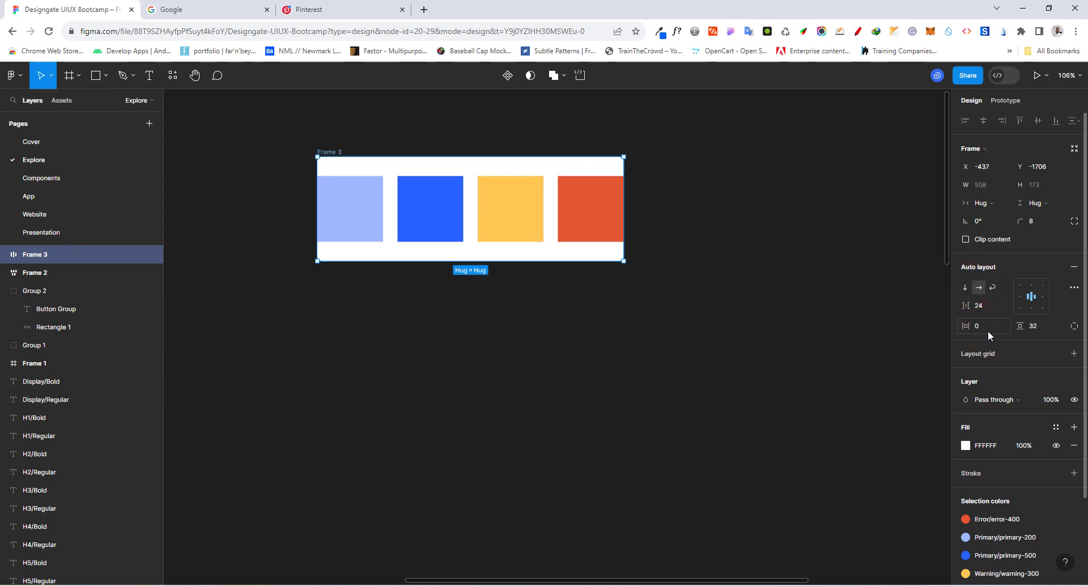
click(1038, 329)
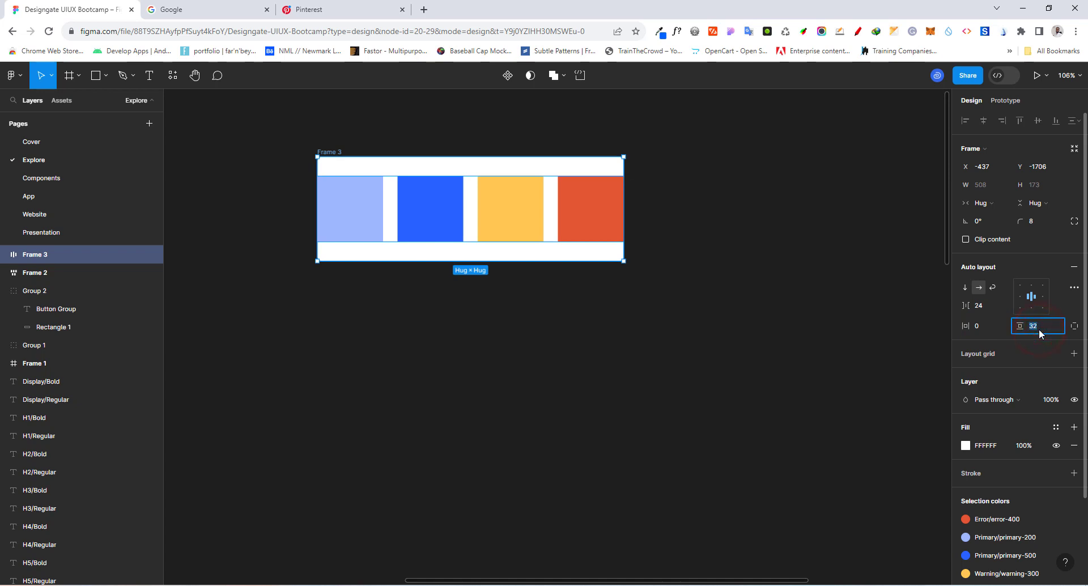
key(Return)
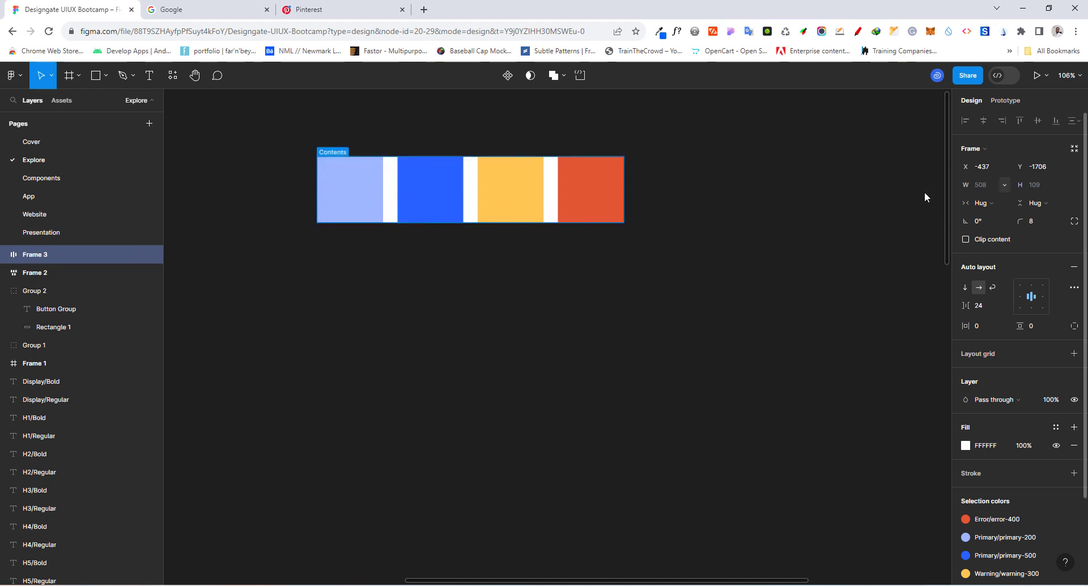
Step: Enlarge the copied squares frame to a fixed size of about 678 × 430 and shift it slightly up and left
drag(624, 189, 726, 200)
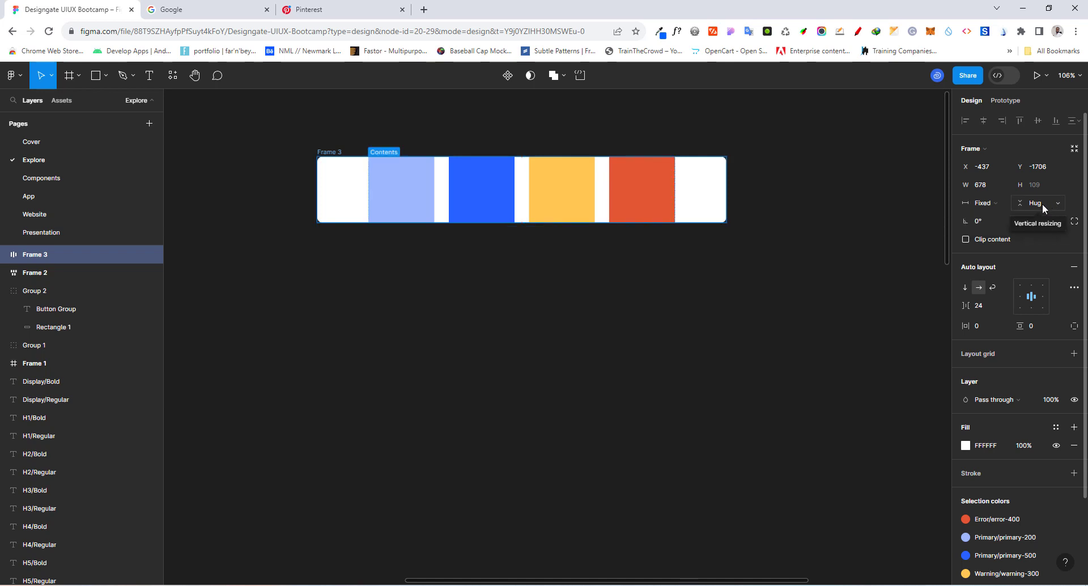
click(491, 224)
drag(492, 255, 497, 415)
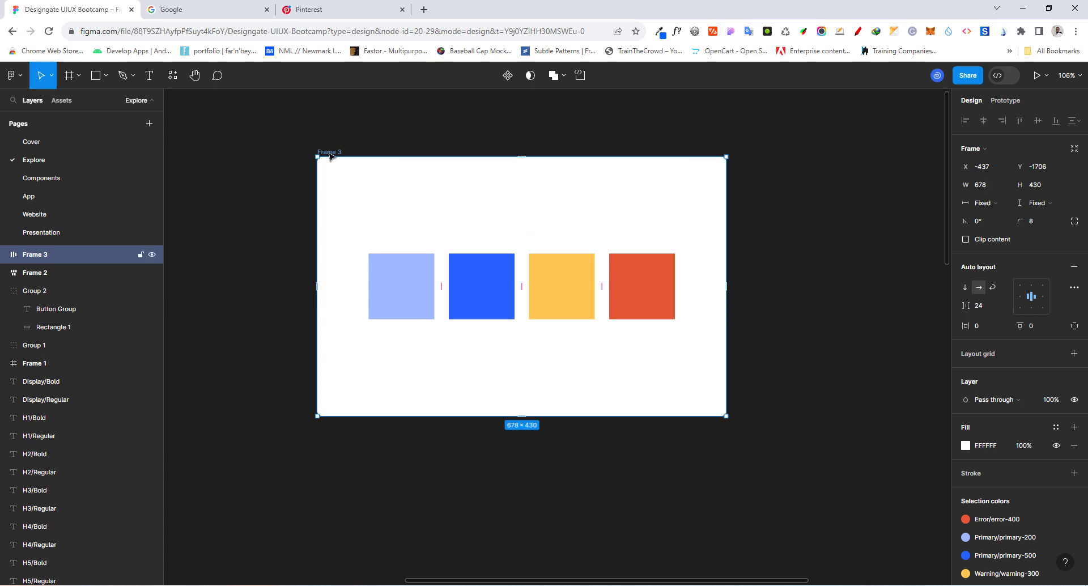
mouse_move(328, 152)
mouse_down()
mouse_move(347, 157)
mouse_move(315, 145)
mouse_up()
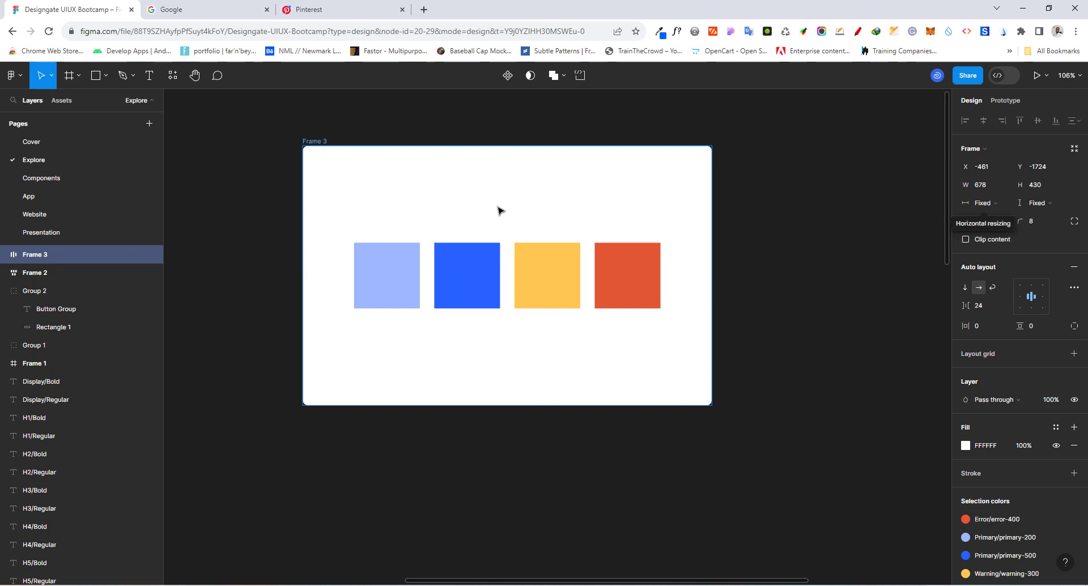
Step: Set the copied squares frame's width to 500 and its height to 400
click(983, 186)
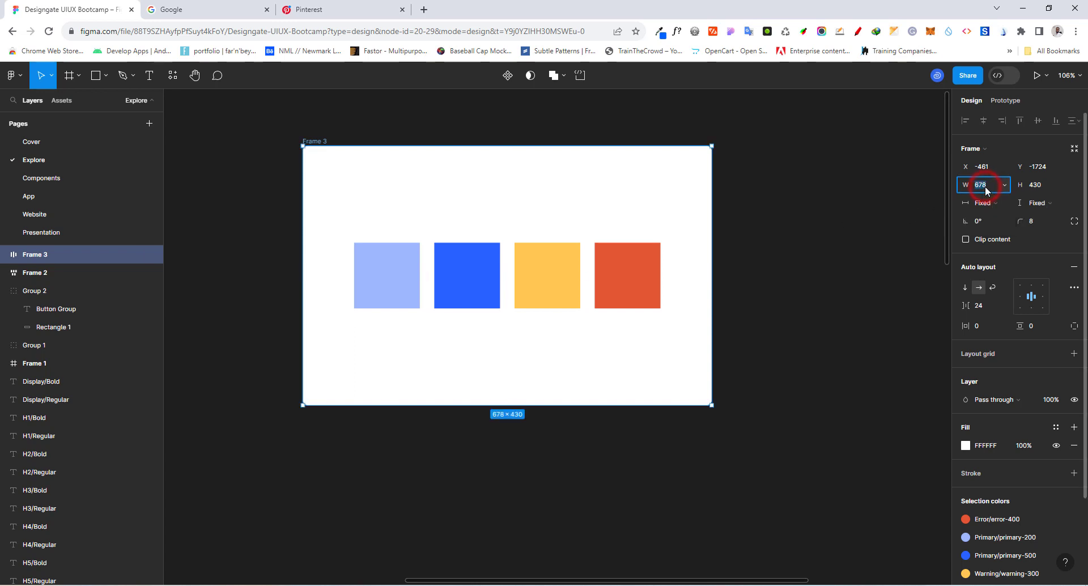
text(500)
key(Return)
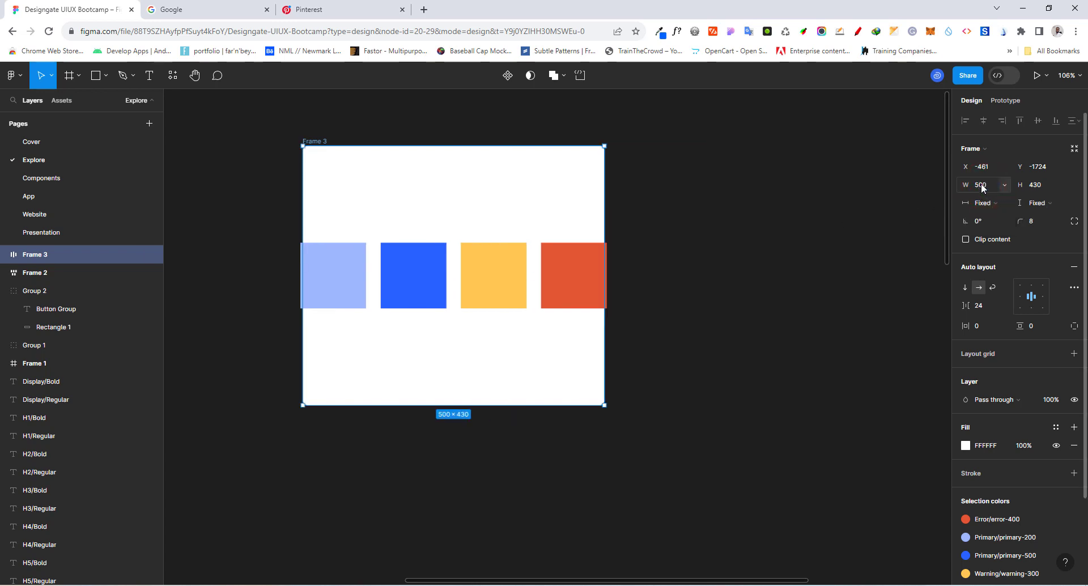
click(1045, 186)
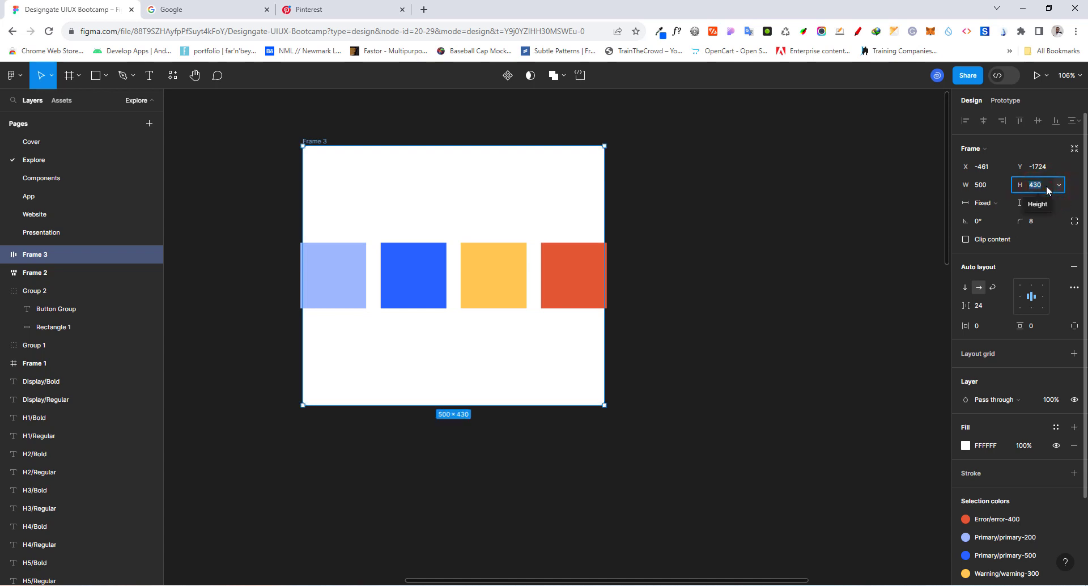
text(400)
key(Return)
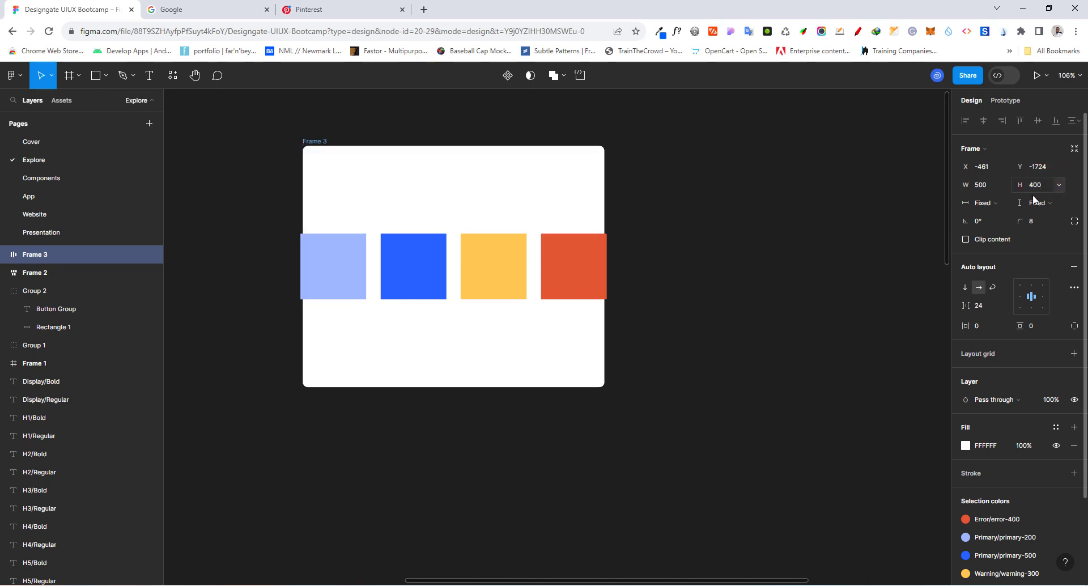
Step: Set the copied squares frame's width to 600
click(985, 185)
text(60)
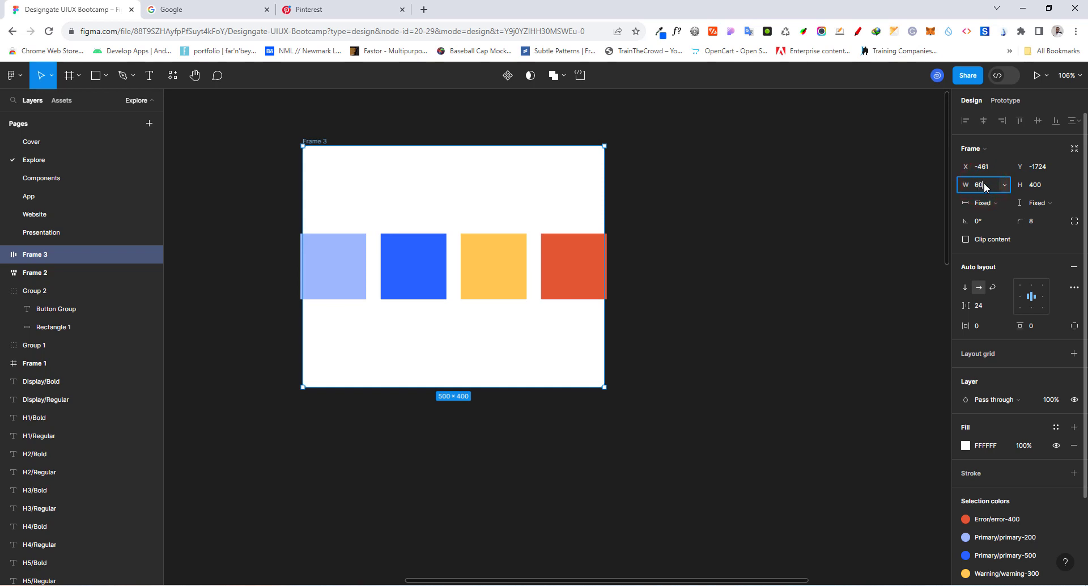
key(Return)
click(983, 185)
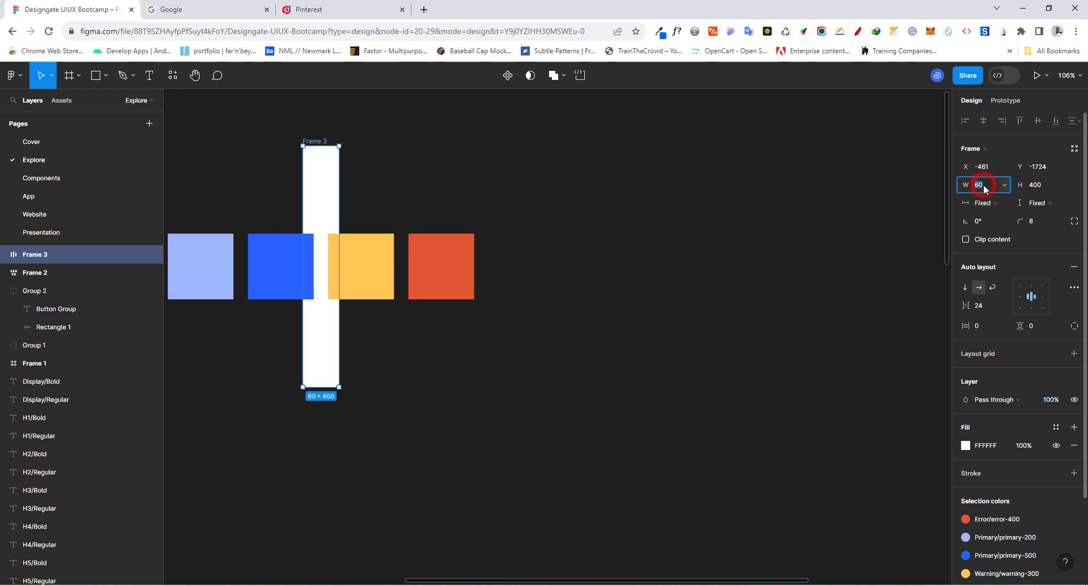
text(600)
key(Return)
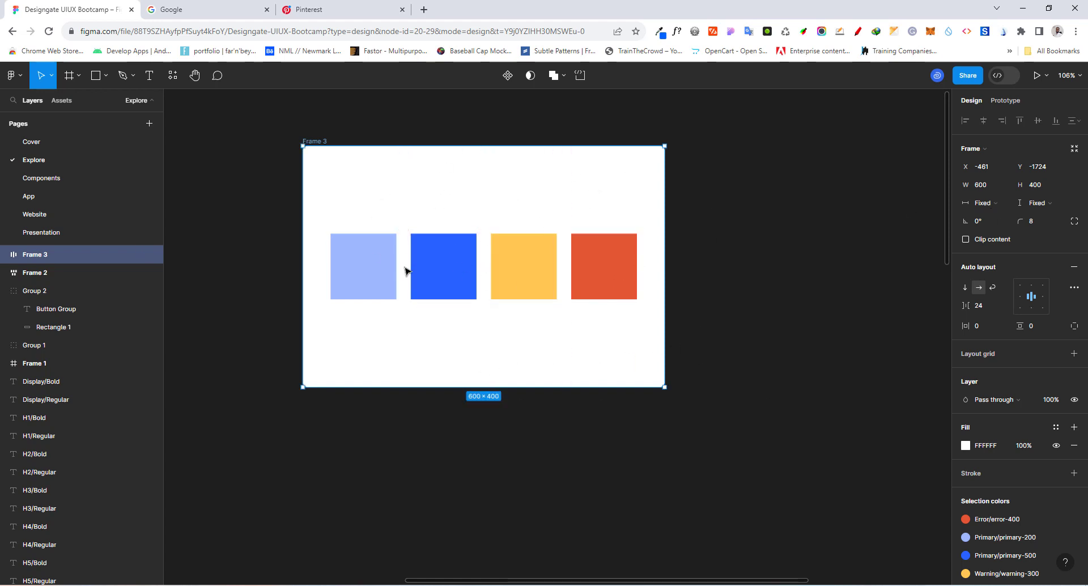
Step: Try top center, bottom center and left alignment for the squares in the copied frame, and return them to center alignment
click(1031, 284)
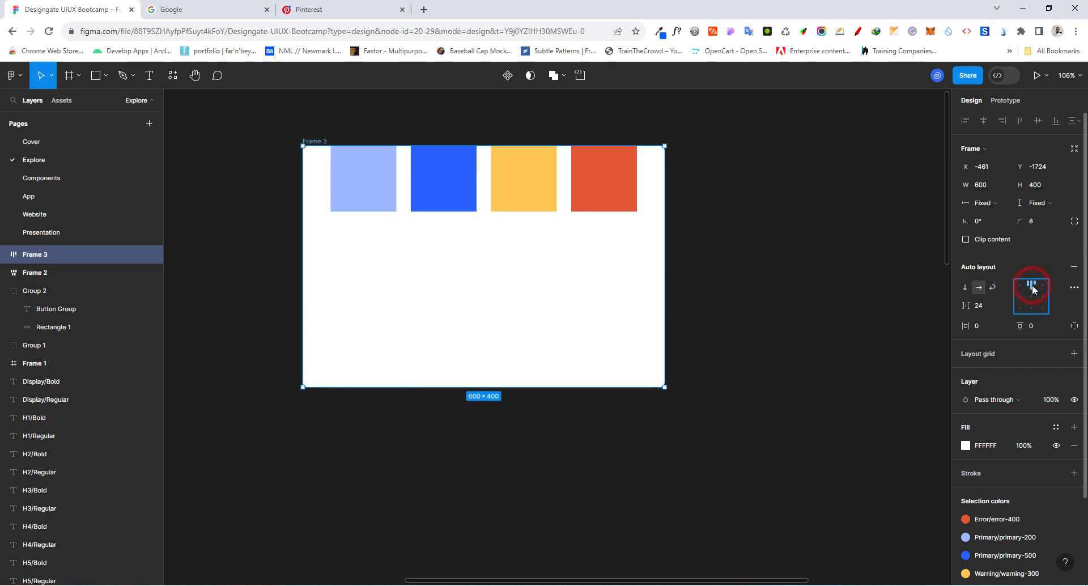
click(1031, 309)
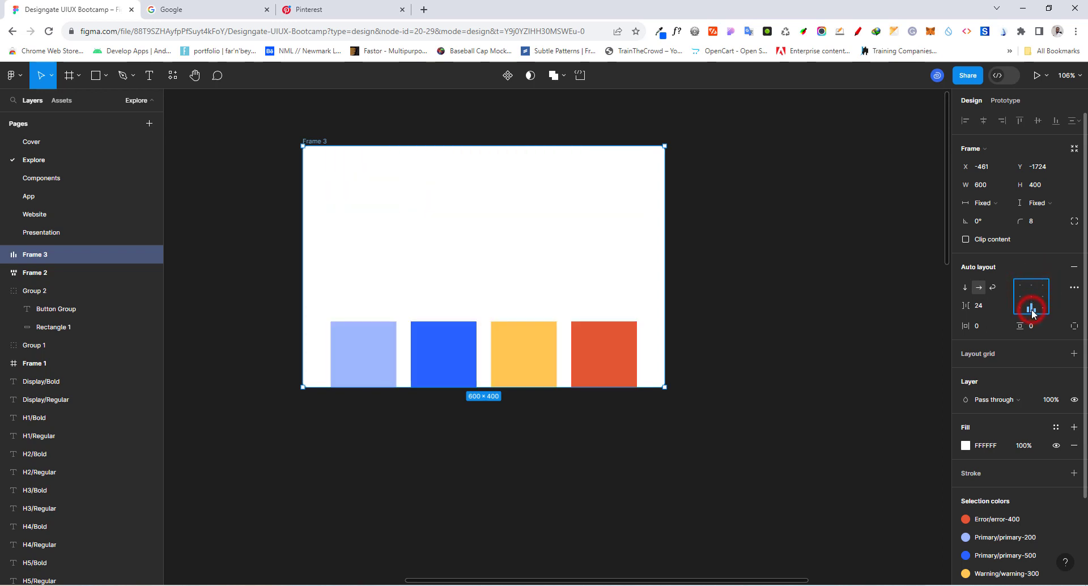
click(1019, 297)
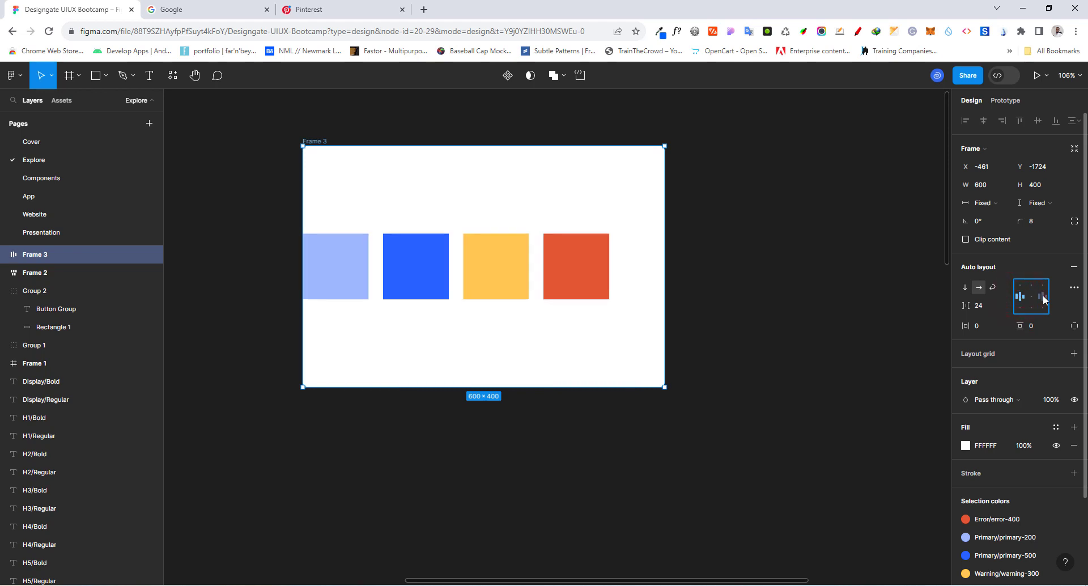
click(1031, 297)
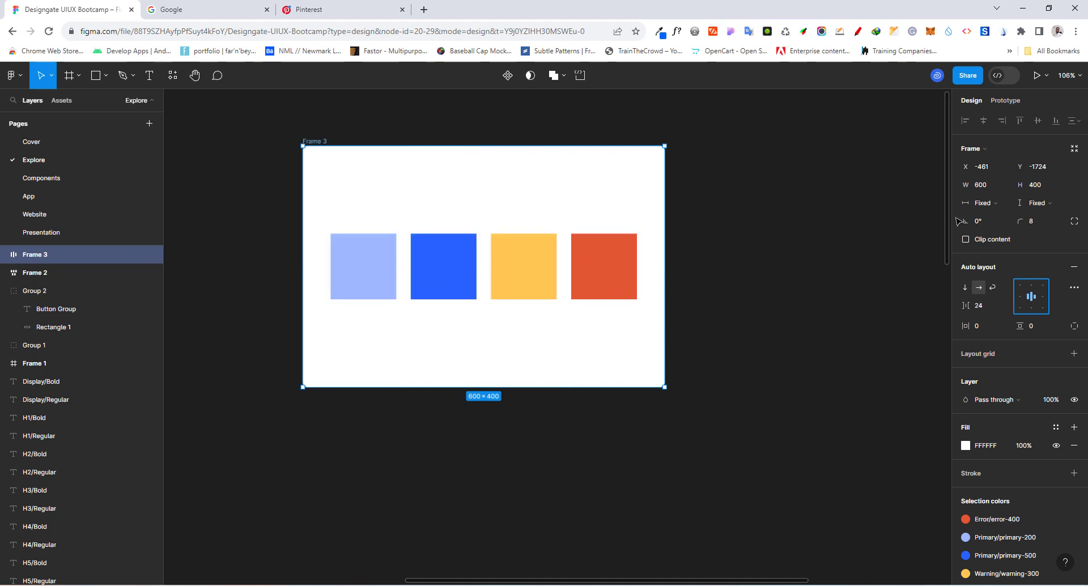
Step: Set Frame 3's width and height to Hug contents and move the frame slightly down and left
click(986, 203)
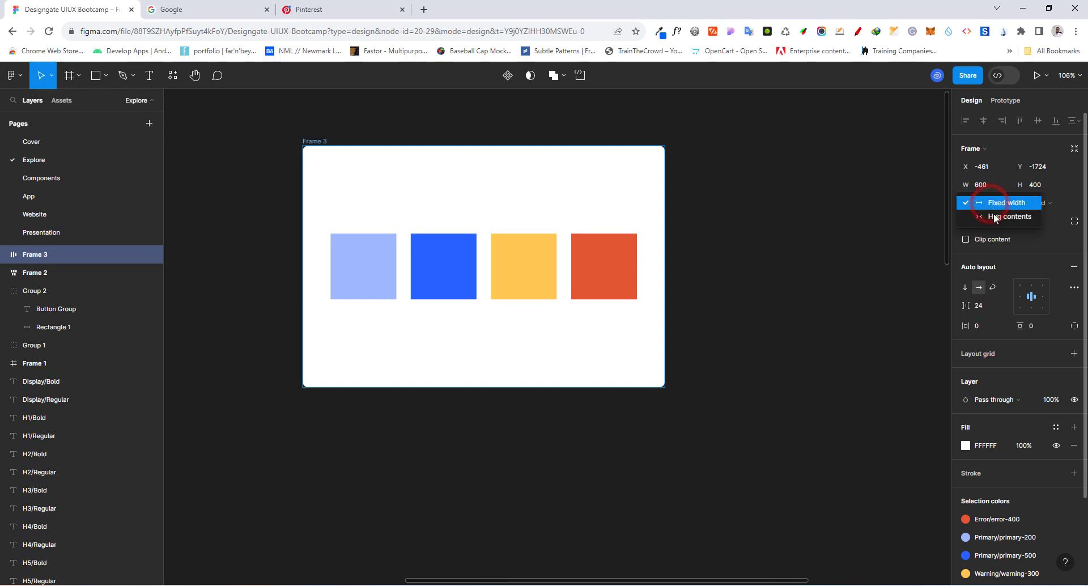
click(995, 218)
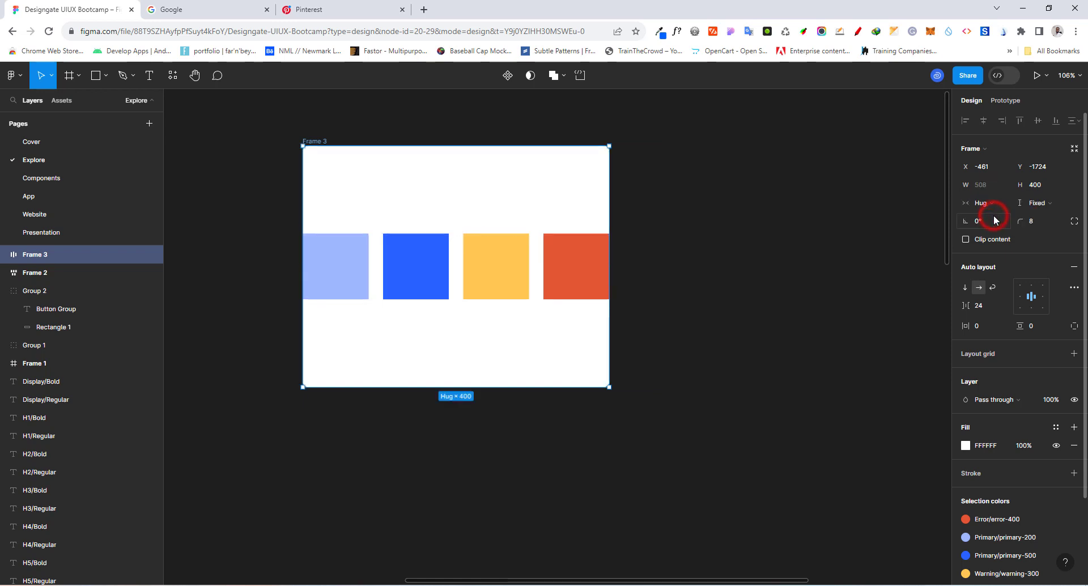
click(1041, 208)
click(1030, 215)
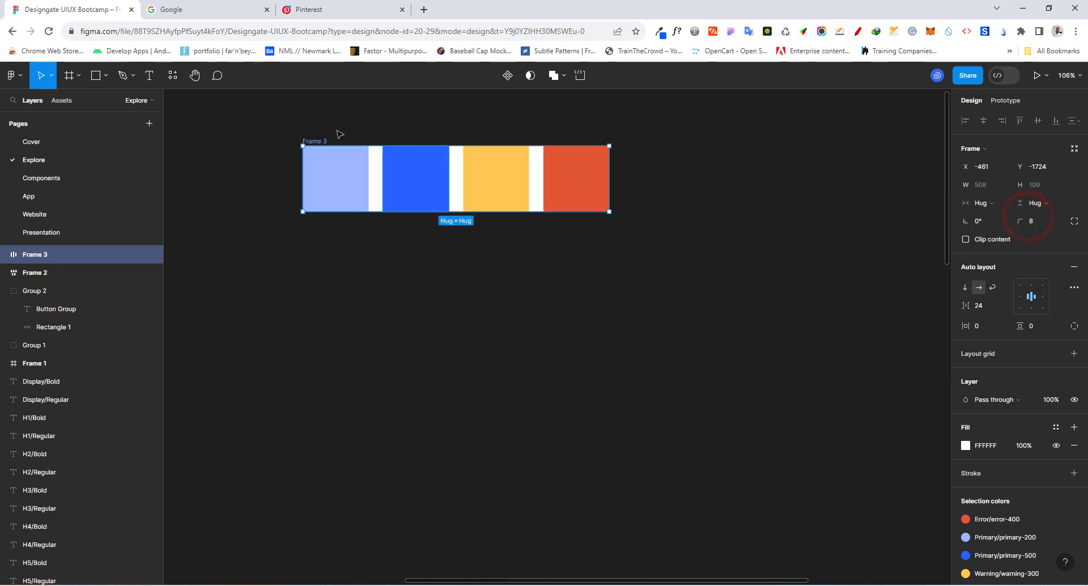
drag(312, 143, 297, 186)
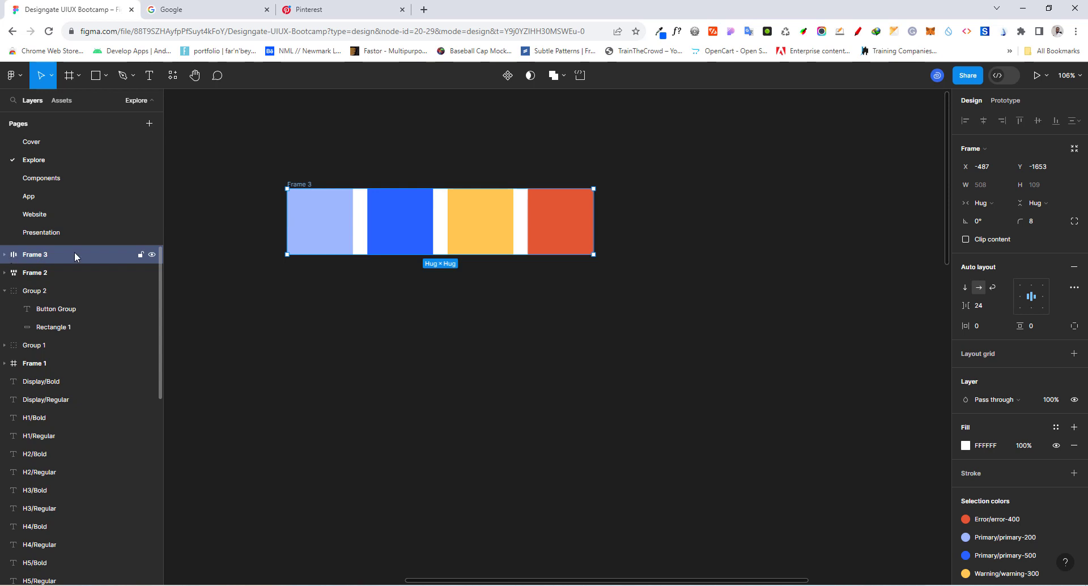
Step: Expand Frame 3's layers and examine the light blue square's resizing settings
click(4, 254)
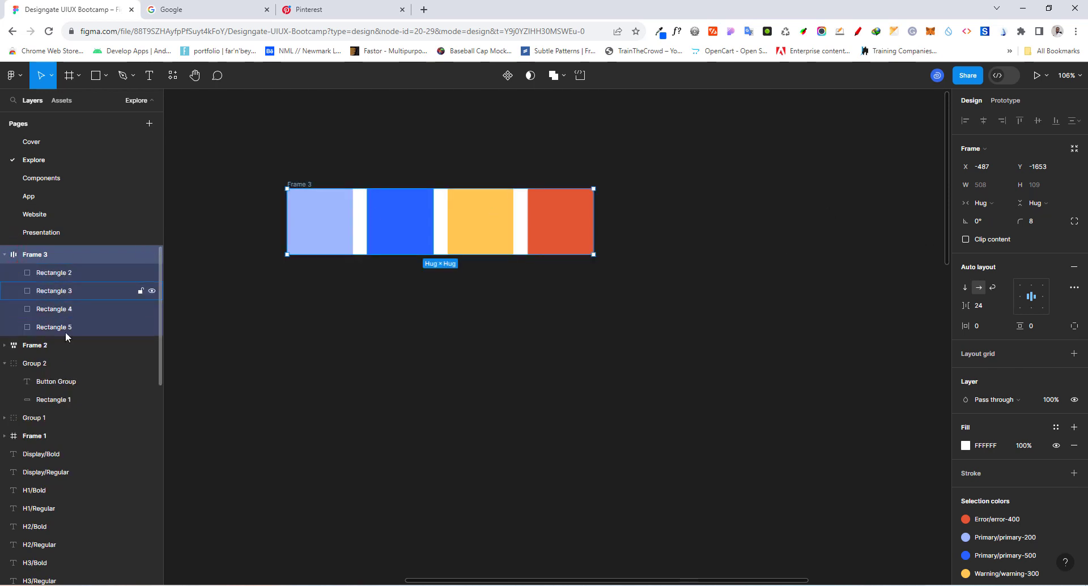
click(335, 218)
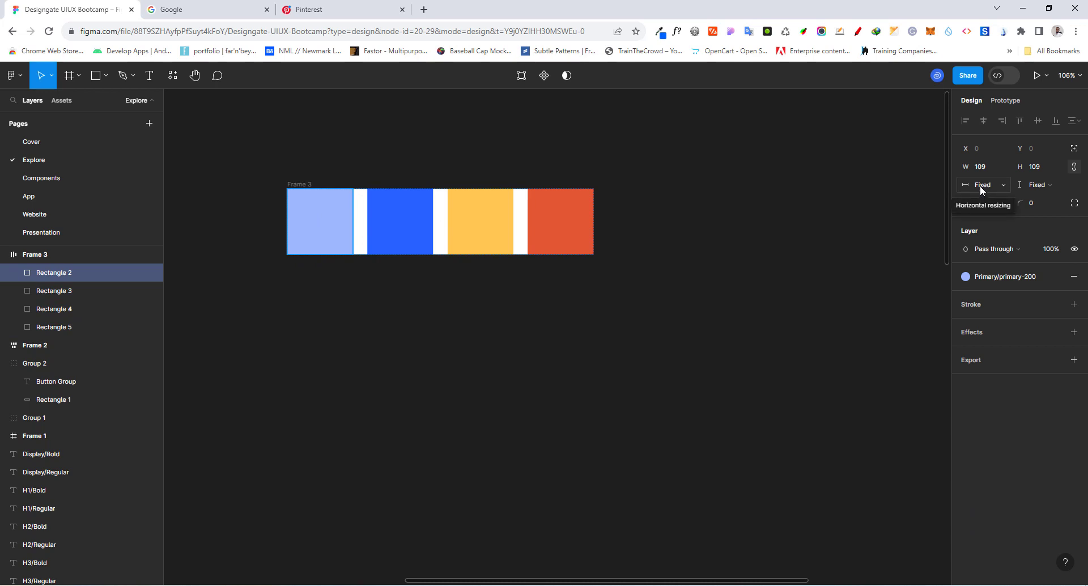
Step: Try widening Frame 3 to about 947, and return its width to hugging the contents
click(296, 185)
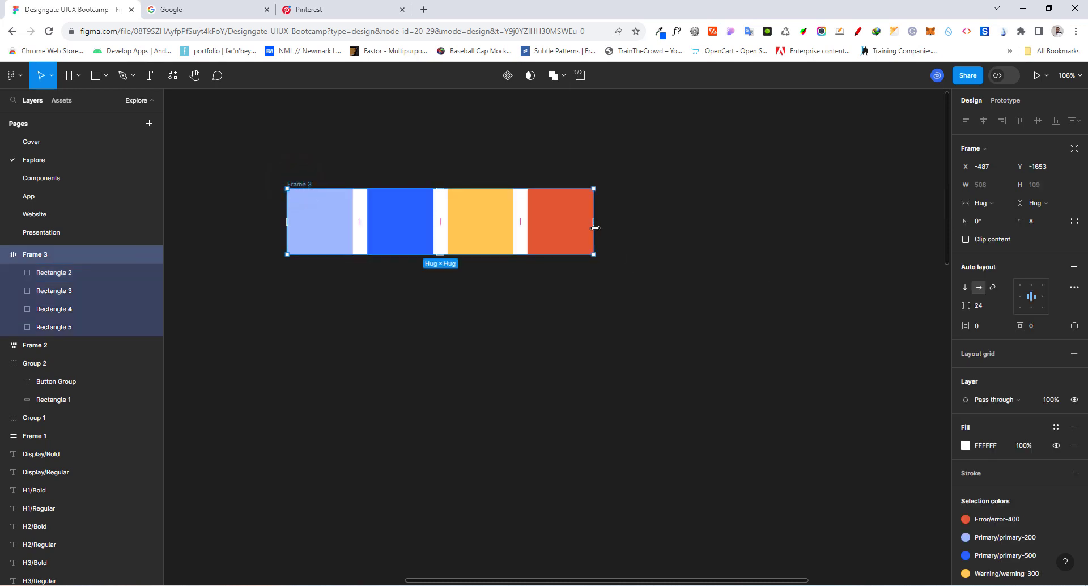
drag(594, 227, 858, 237)
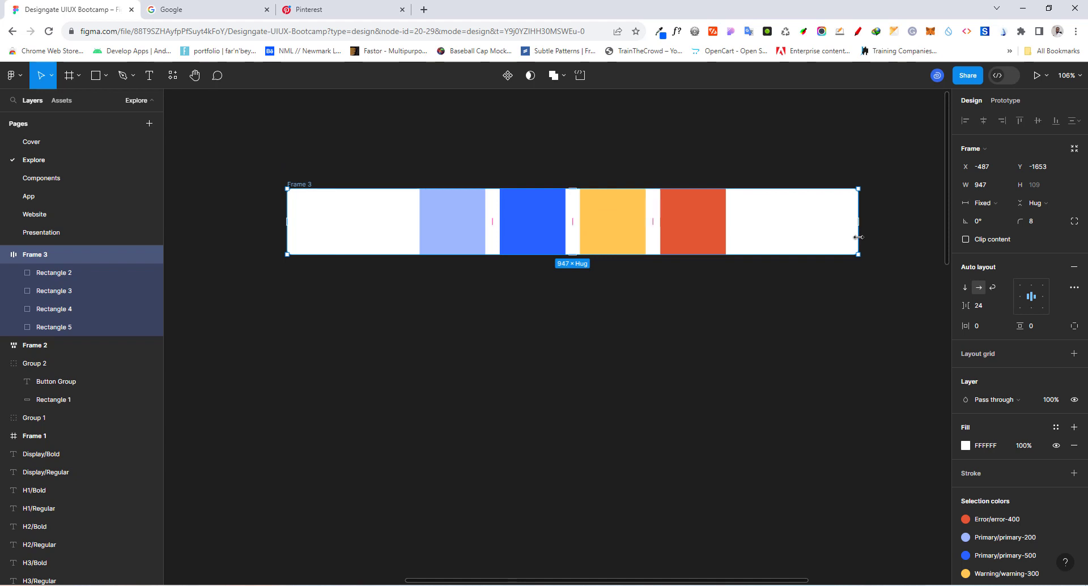
double_click(858, 237)
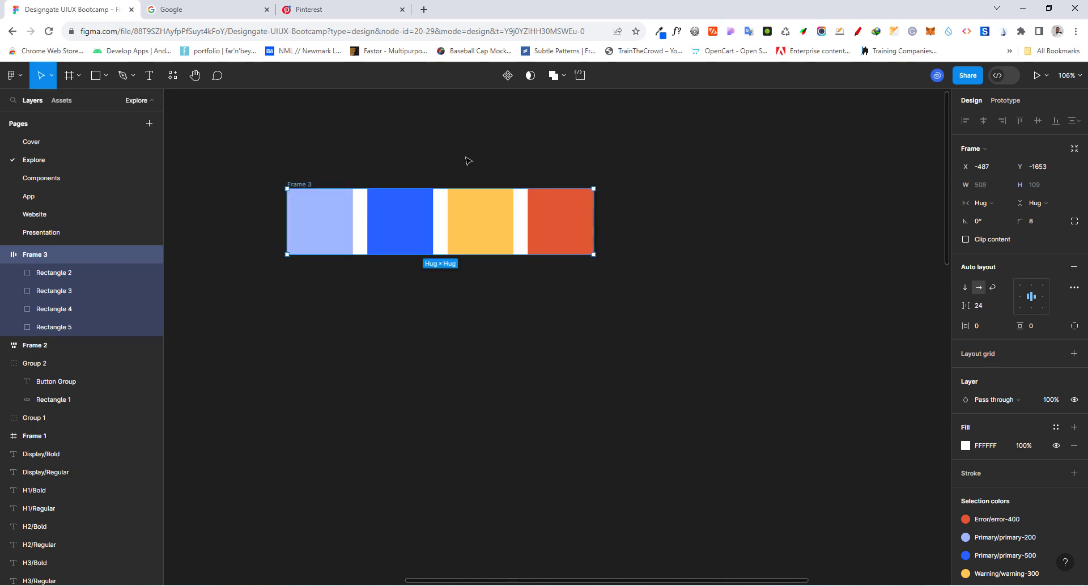
Step: Set the dark blue square's horizontal resizing to Fill container
click(388, 226)
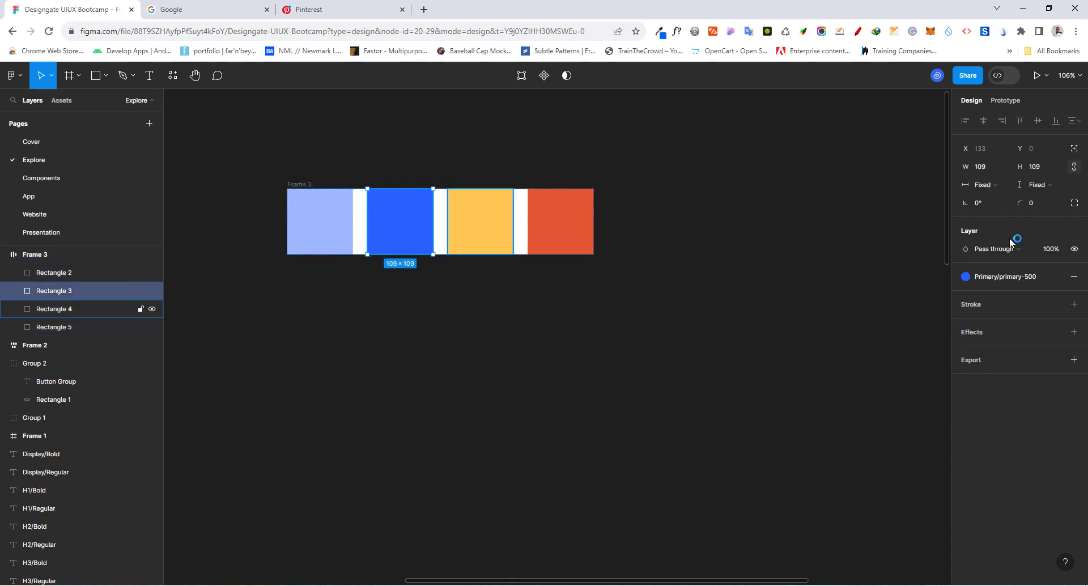
click(992, 186)
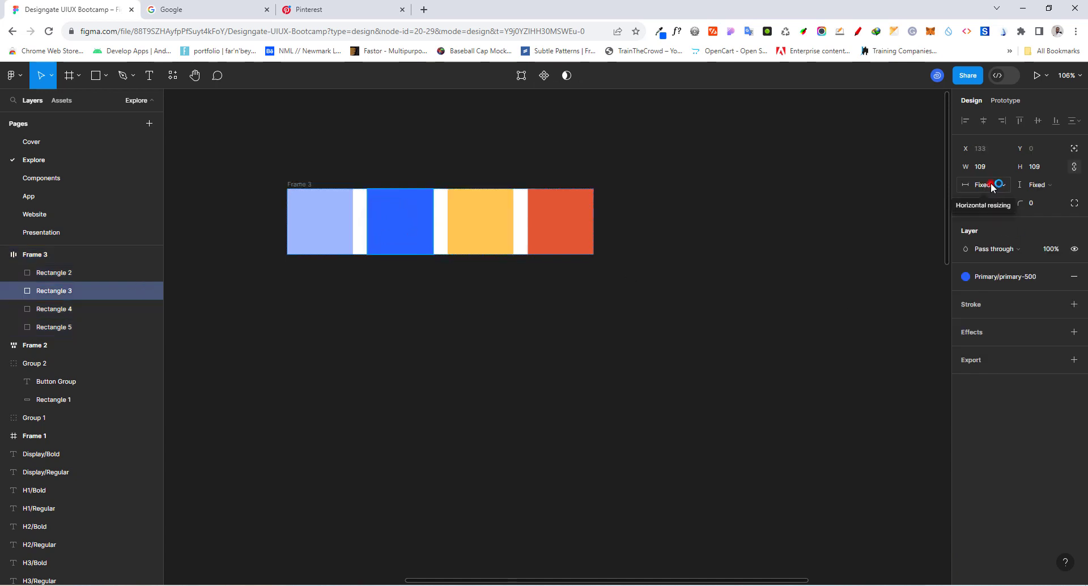
click(992, 186)
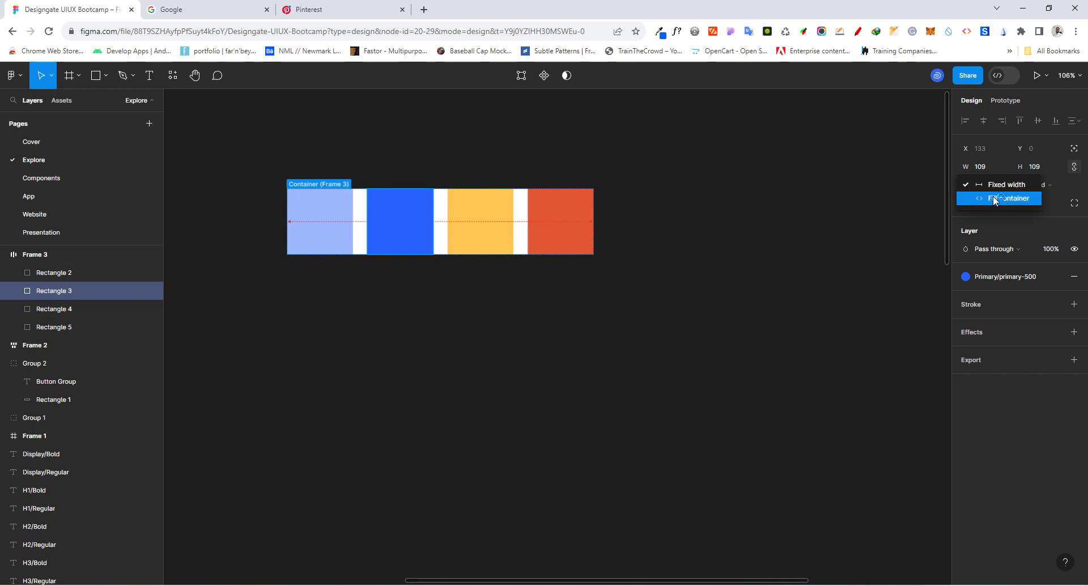
click(994, 198)
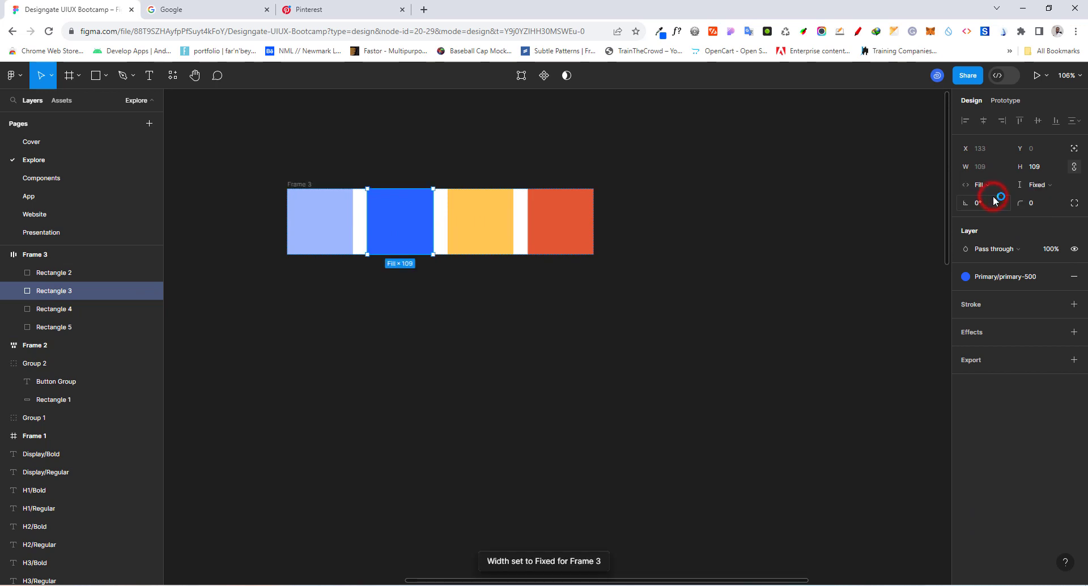
Step: Move Frame 3 slightly up and left and widen it to about 677
click(296, 184)
drag(295, 184, 253, 168)
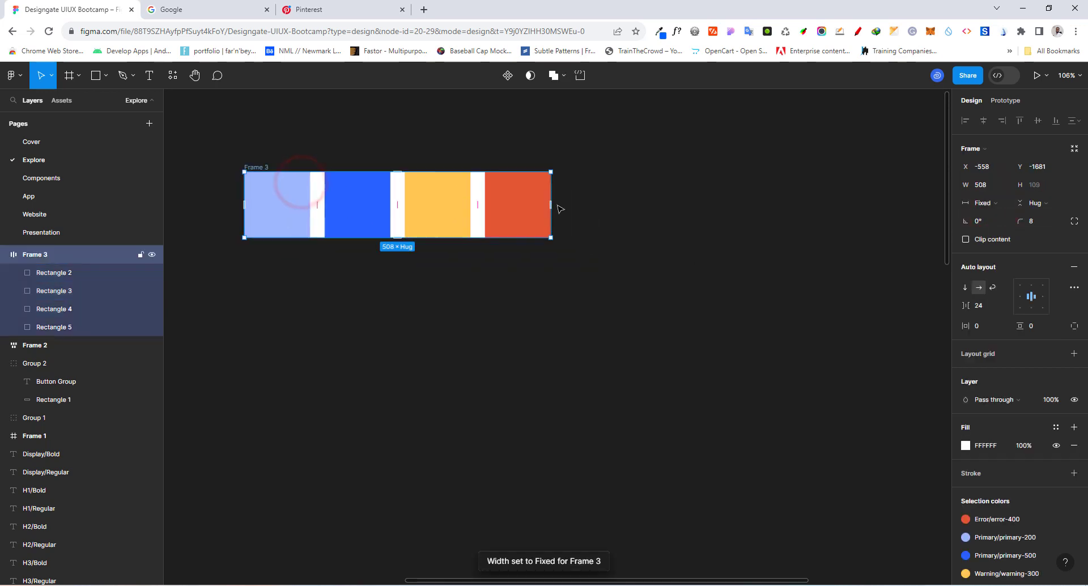
drag(550, 201, 653, 212)
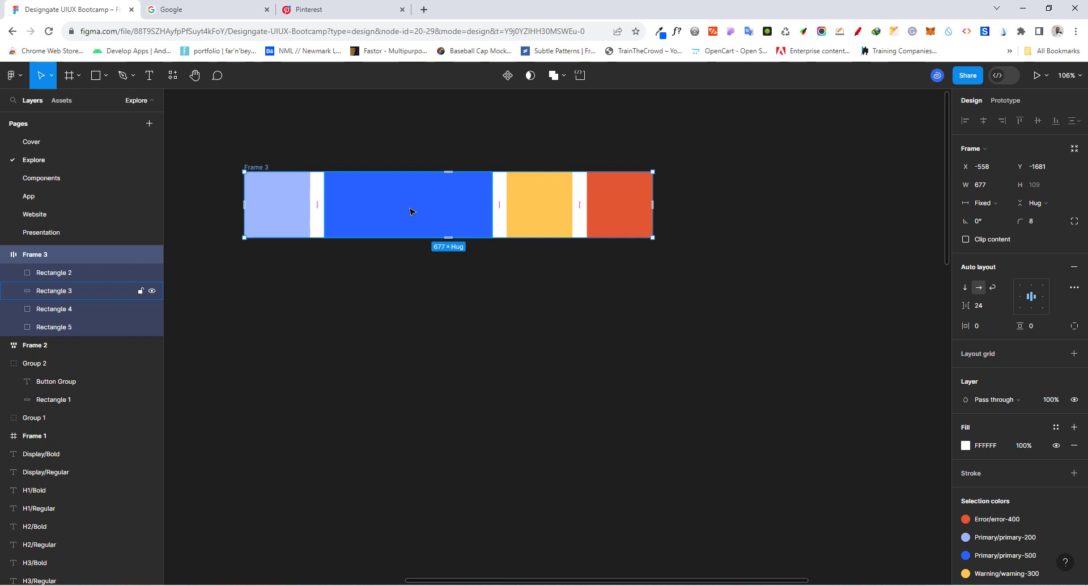
Step: Compare the horizontal resizing settings of the yellow, light blue and dark blue rectangles
click(549, 206)
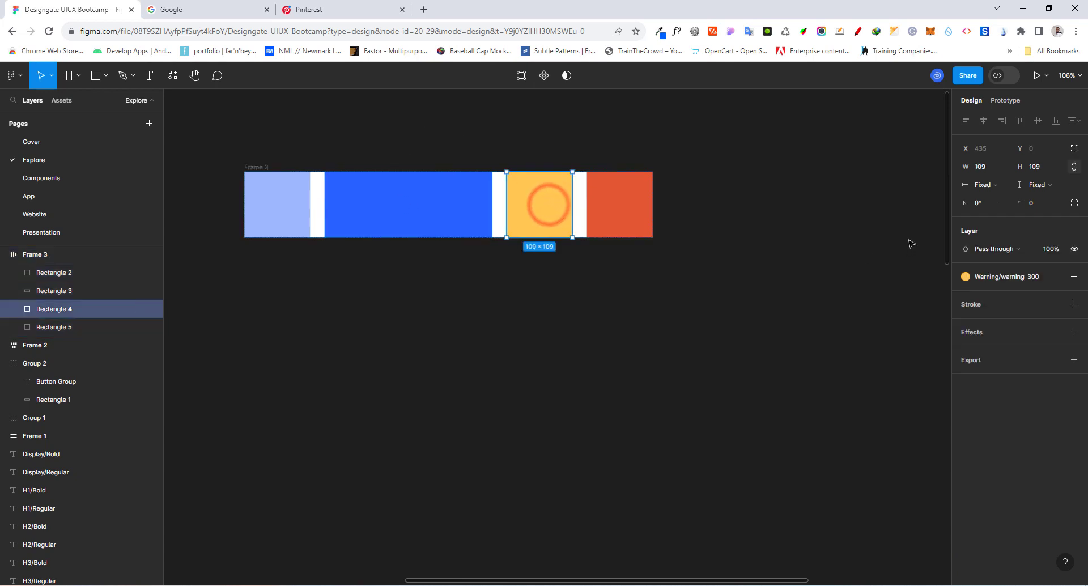
click(305, 204)
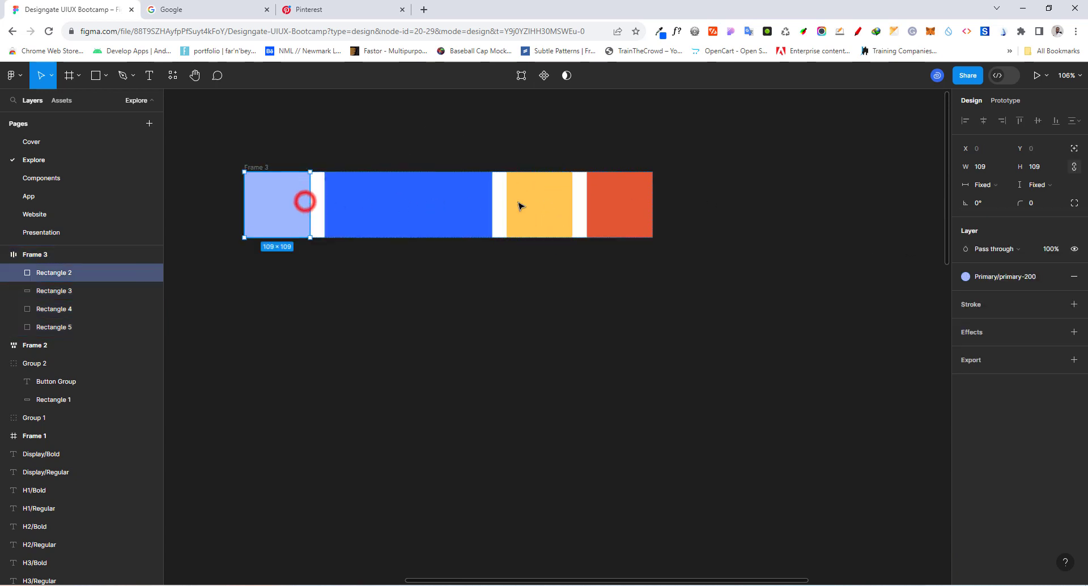
click(409, 192)
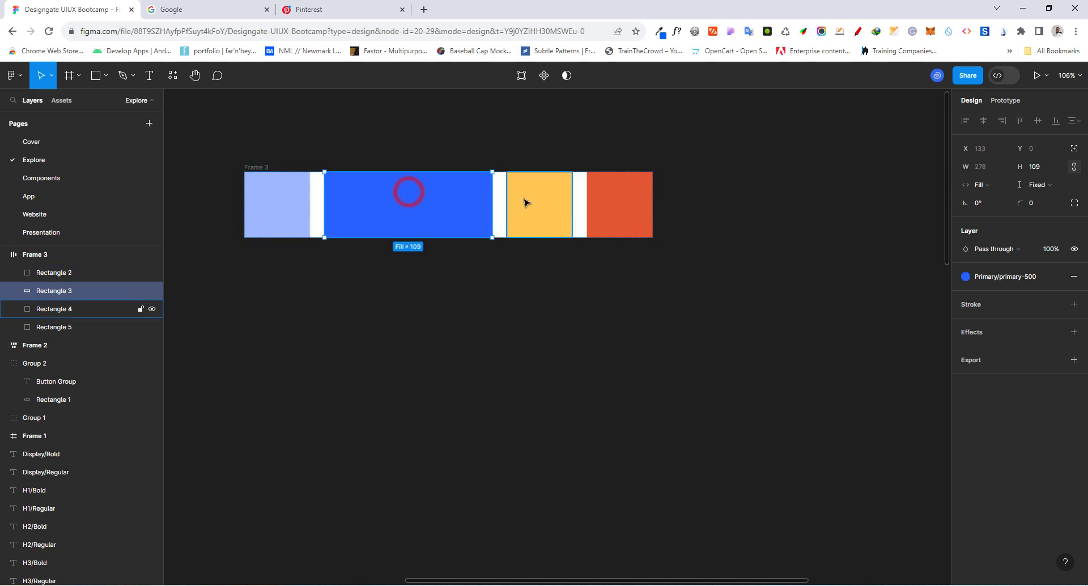
Step: Widen Frame 3 to about 985, check the dark blue rectangle's resizing setting, and narrow the frame to about 769
click(265, 166)
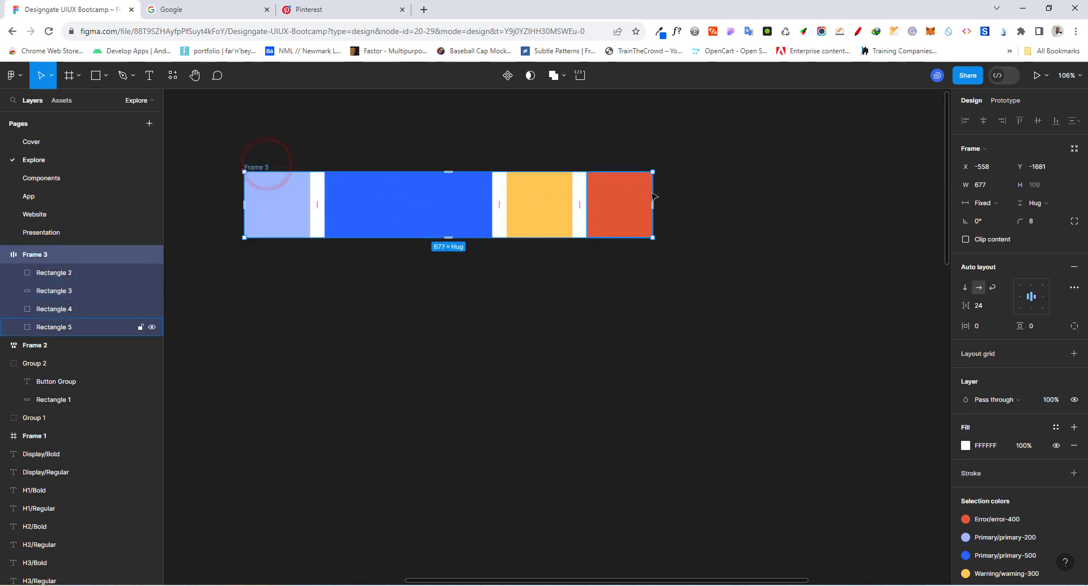
drag(652, 193, 838, 199)
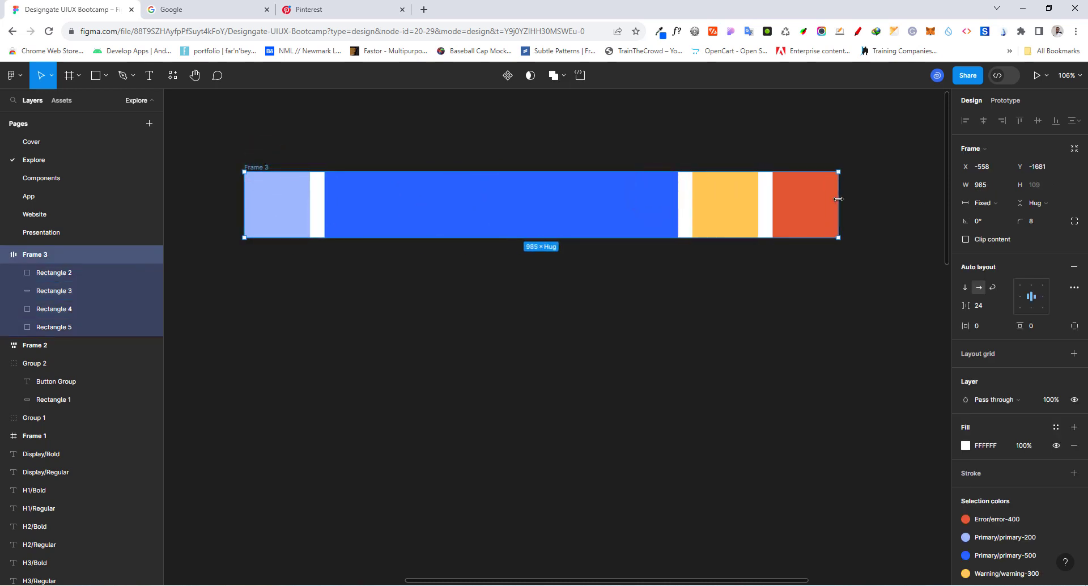
click(583, 205)
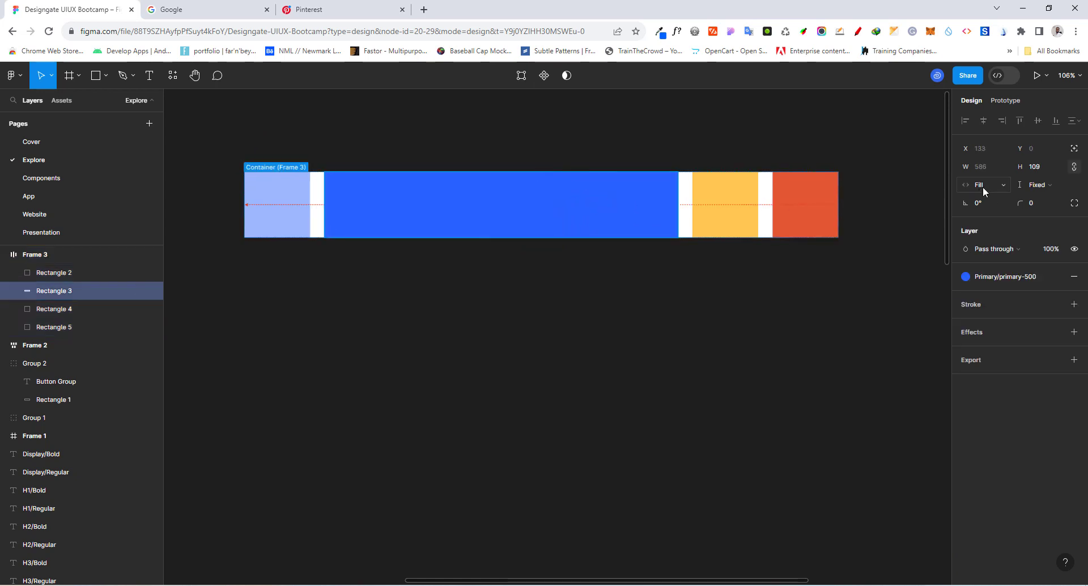
click(260, 166)
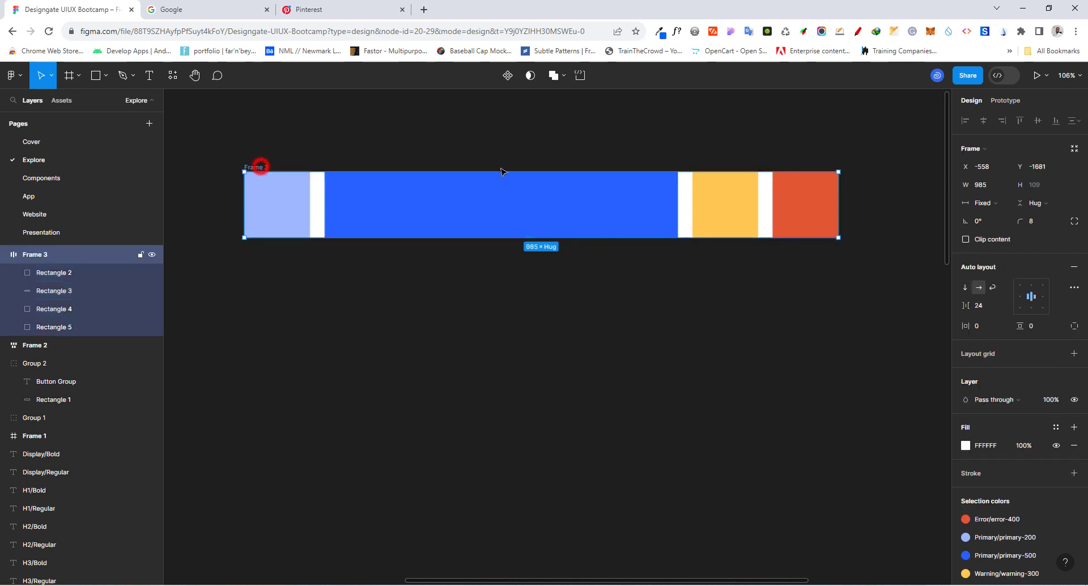
drag(839, 196, 710, 244)
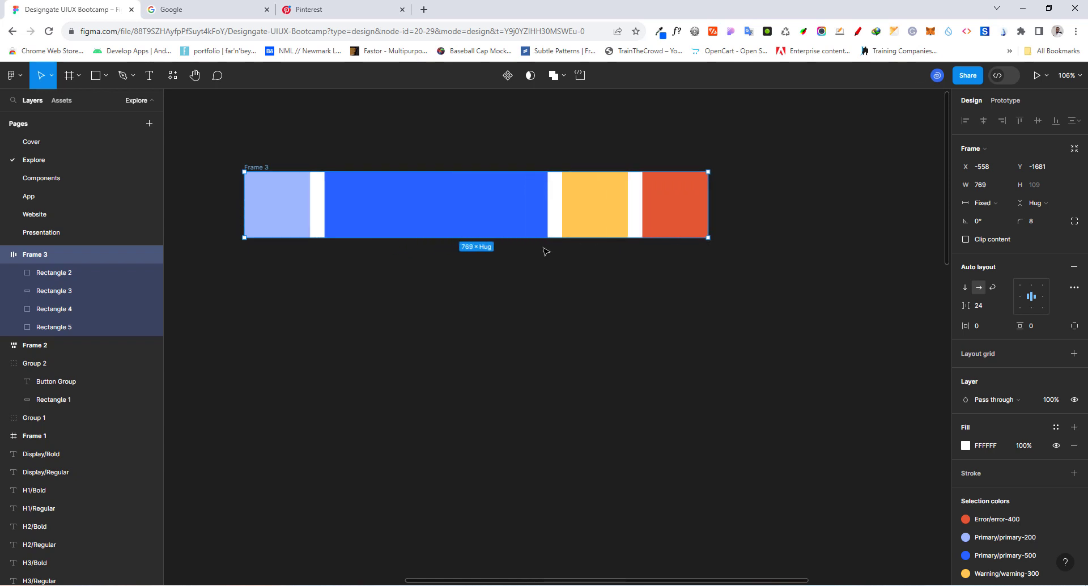